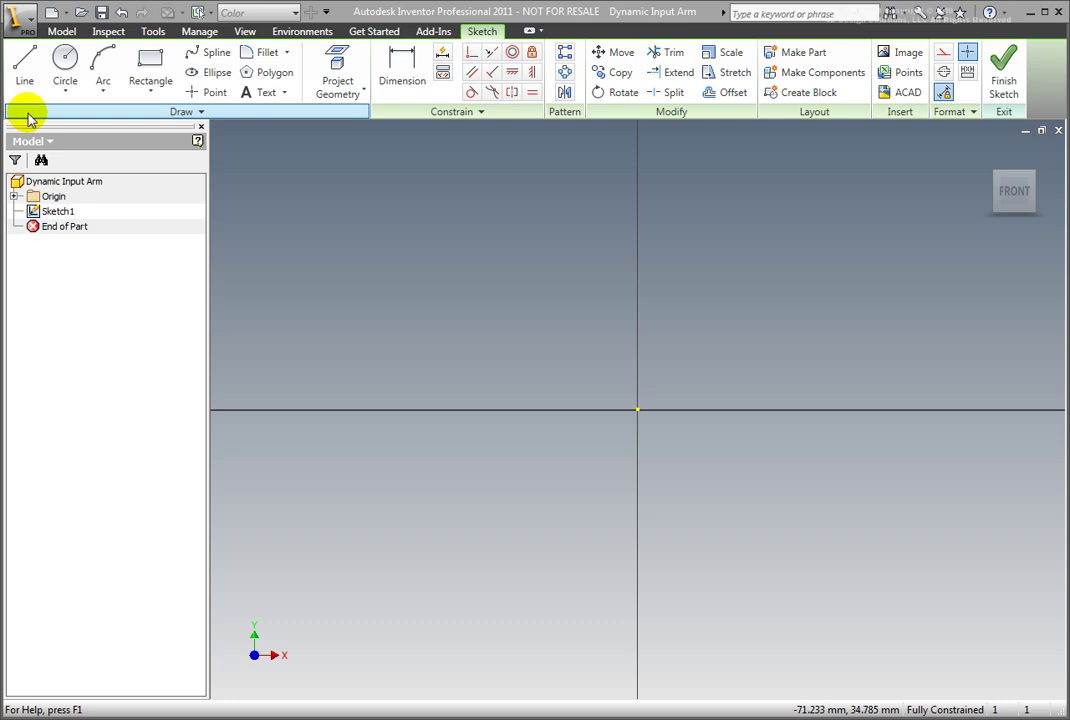
Start the Center Point Circle command in the empty Sketch1.
left_click(67, 60)
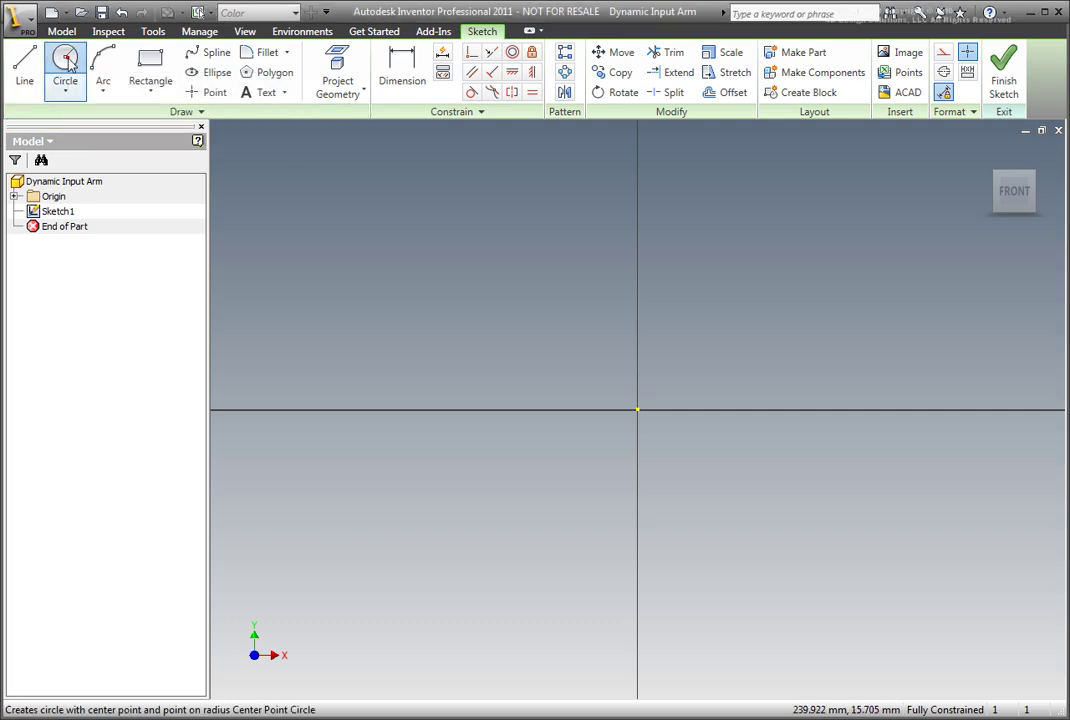
Draw a circle of radius 65 centred on the sketch origin.
left_click(635, 409)
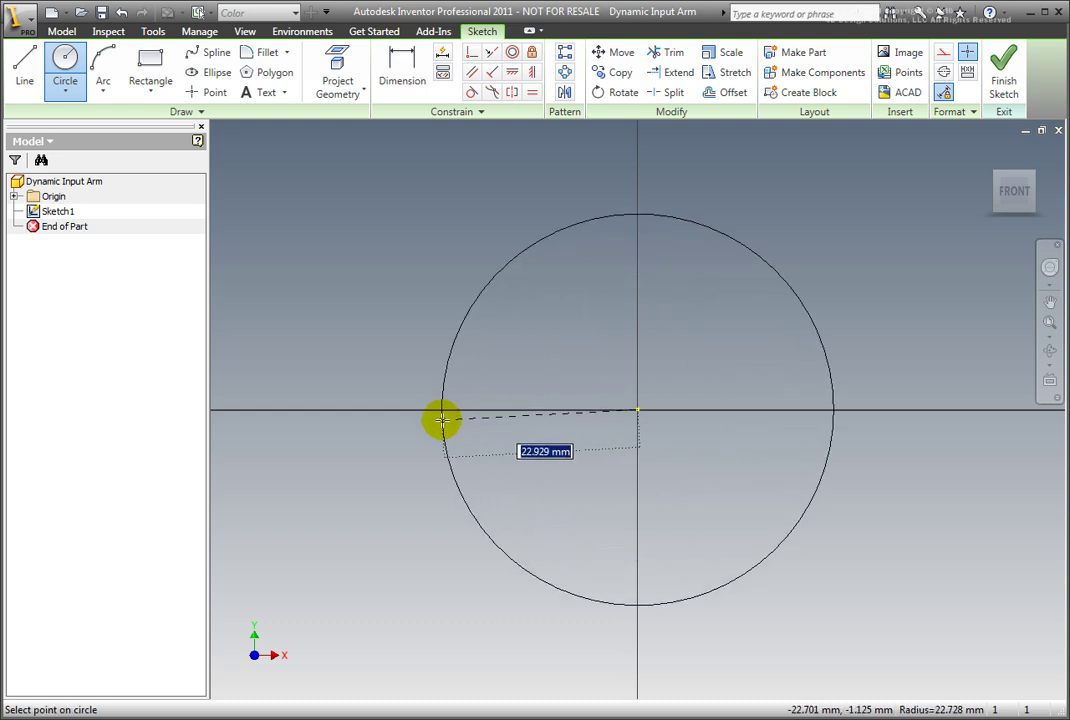
type("65")
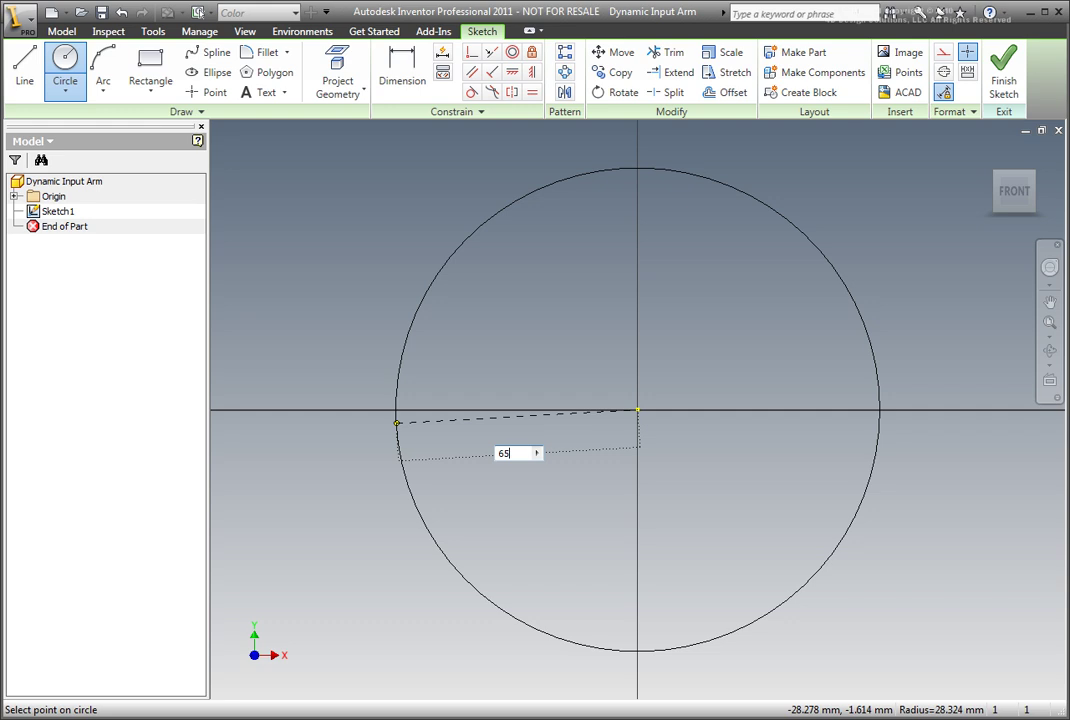
key("Return")
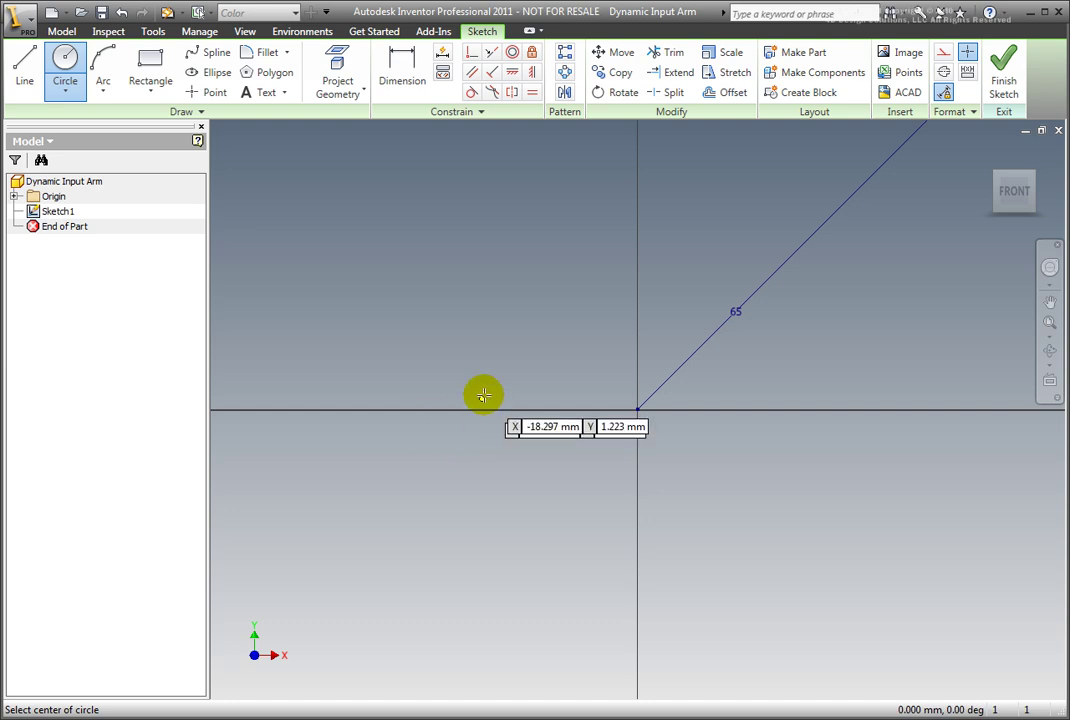
scroll(480, 389, "down", 2)
scroll(485, 467, "down", 2)
End the circle command and finish Sketch1.
right_click(449, 602)
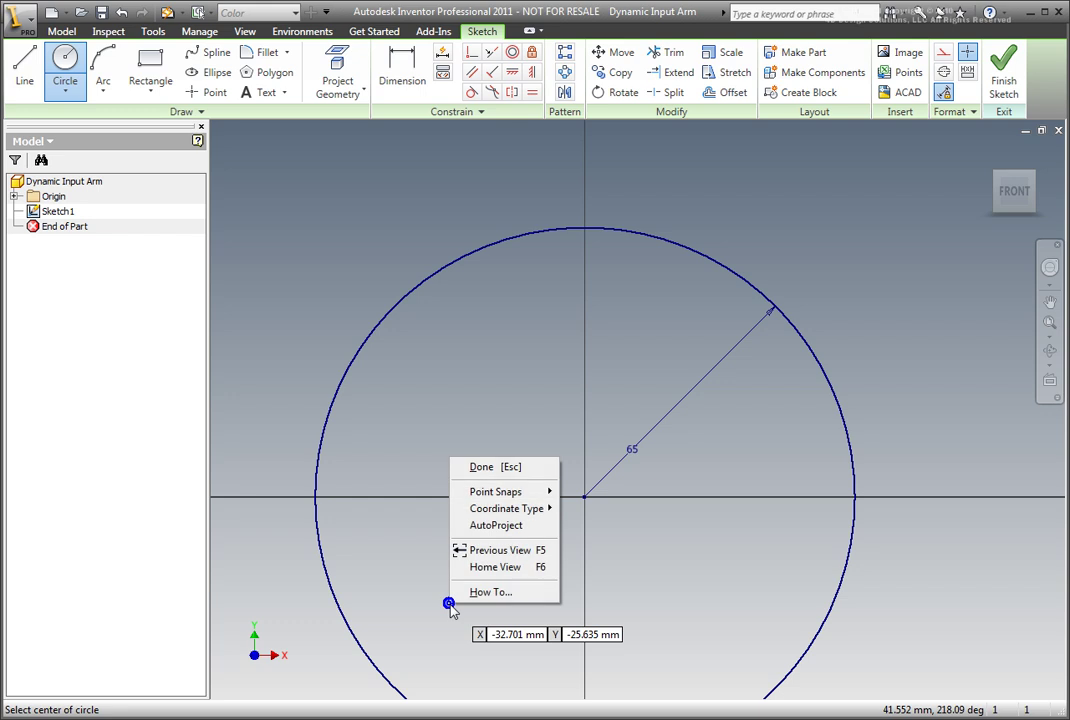
left_click(501, 467)
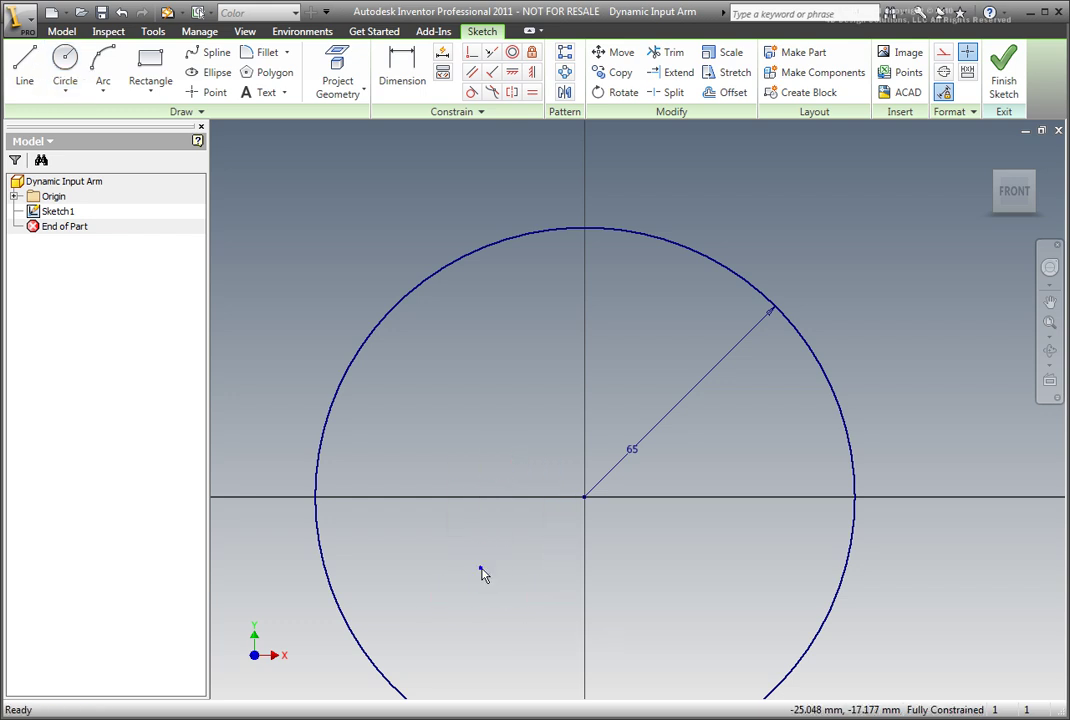
right_click(481, 570)
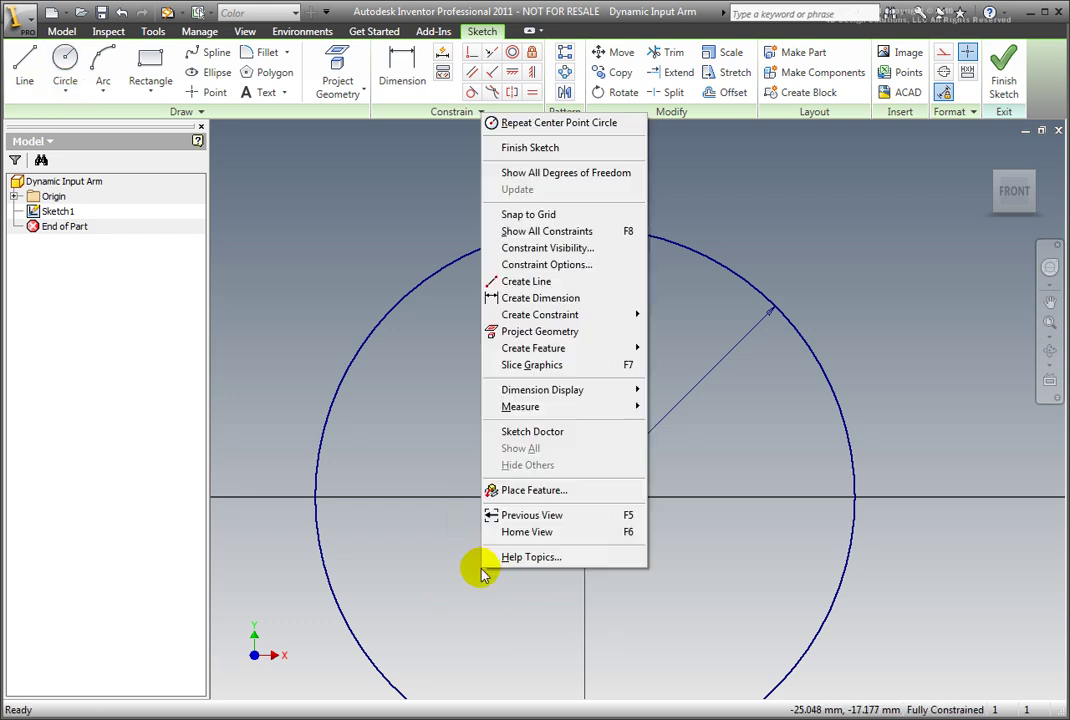
left_click(528, 147)
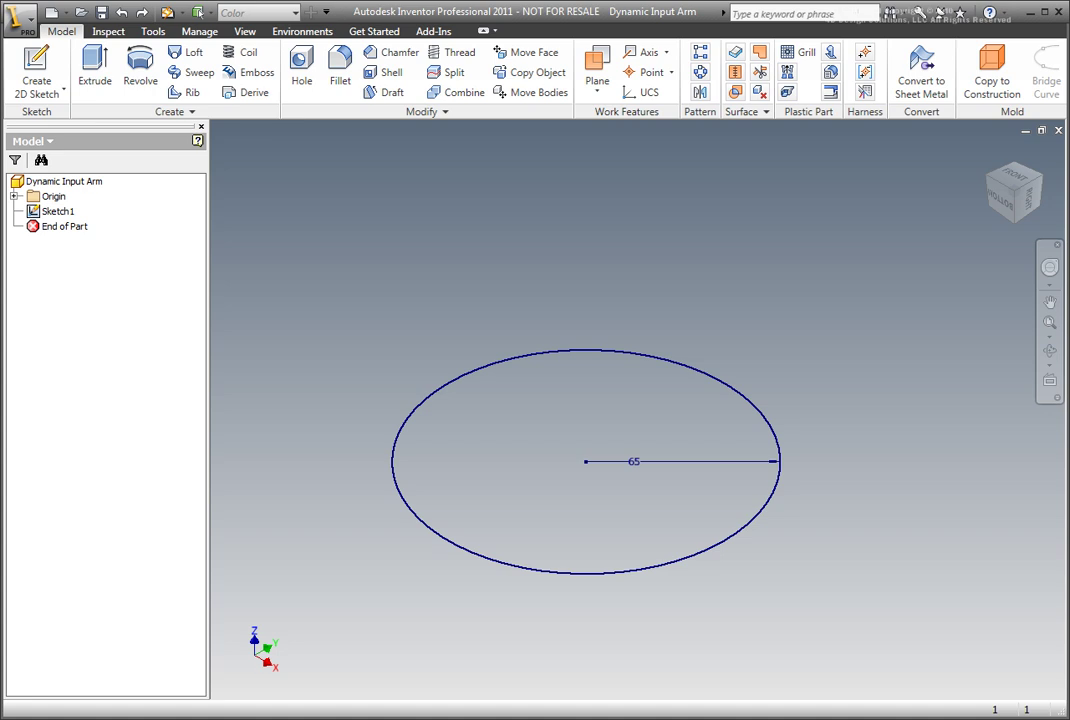
Extrude the circle asymmetrically, 45 mm upward and 30 mm downward.
key("e")
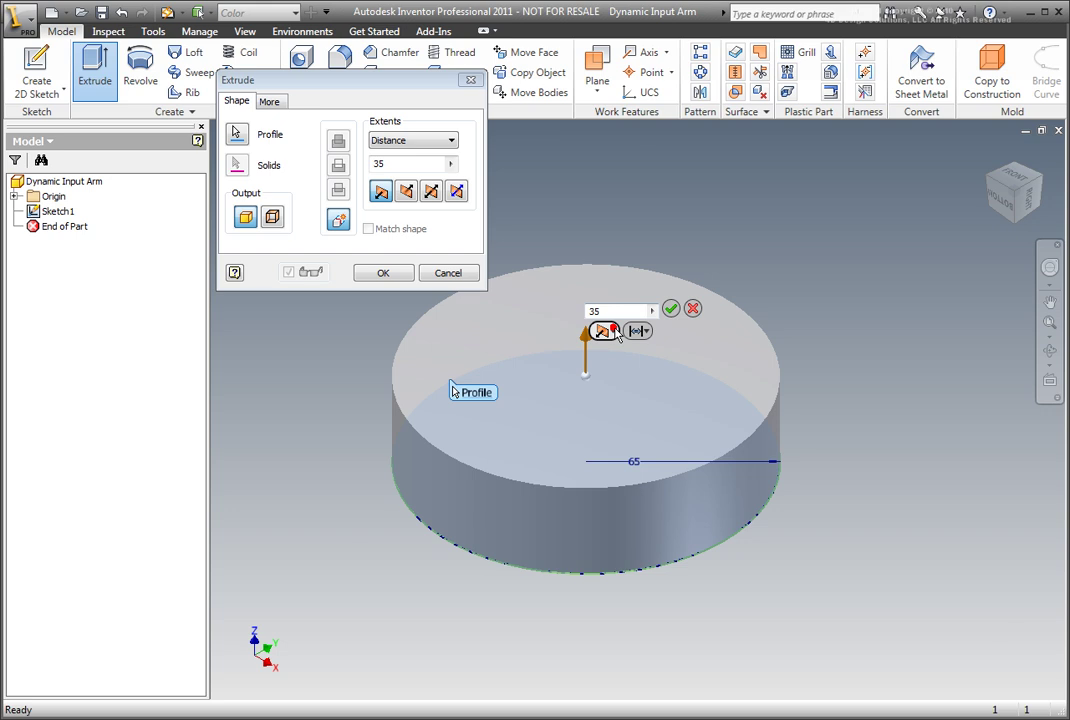
left_click(617, 333)
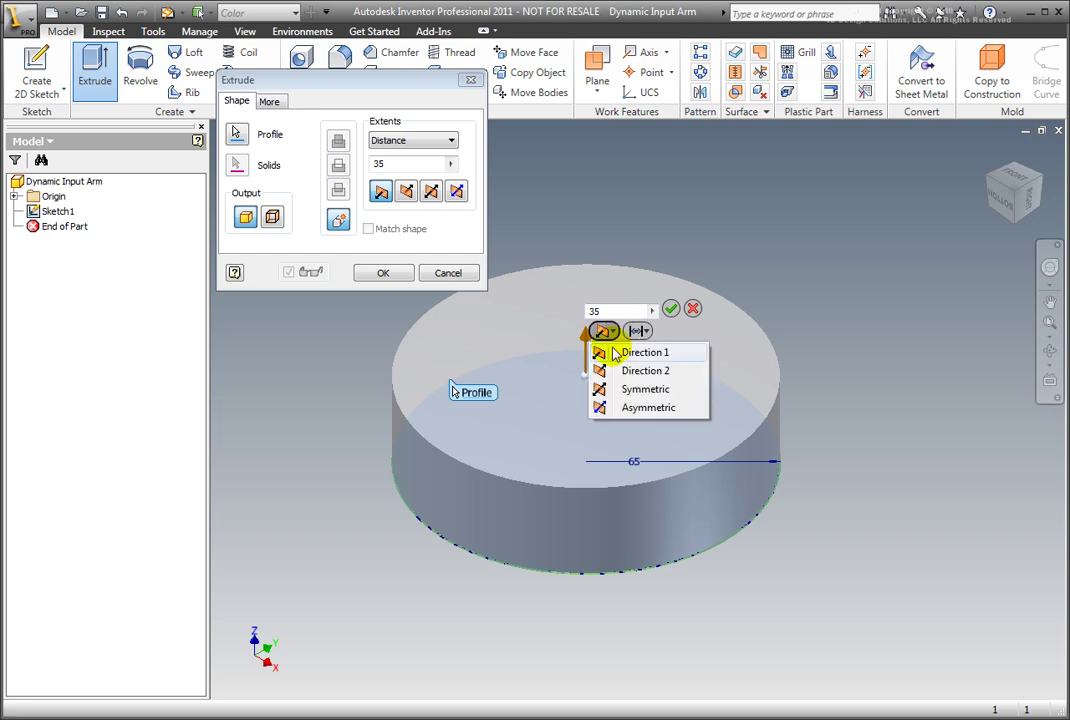
left_click(612, 408)
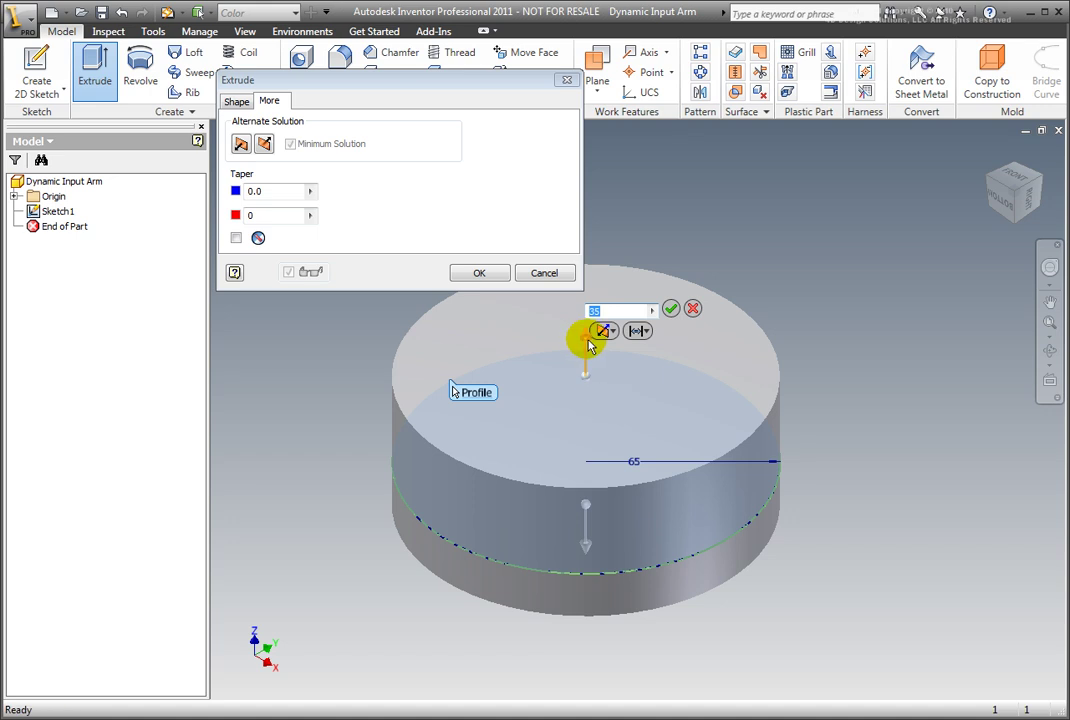
mouse_move(586, 344)
left_mouse_down()
mouse_move(583, 322)
mouse_move(589, 348)
left_mouse_up()
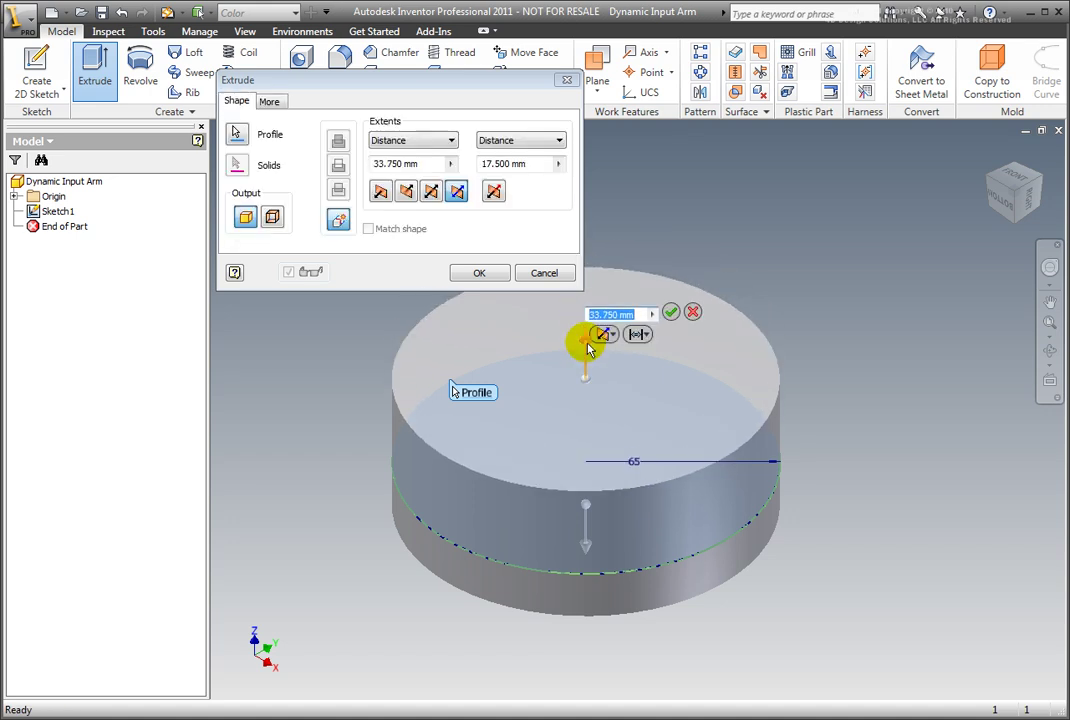
type("45")
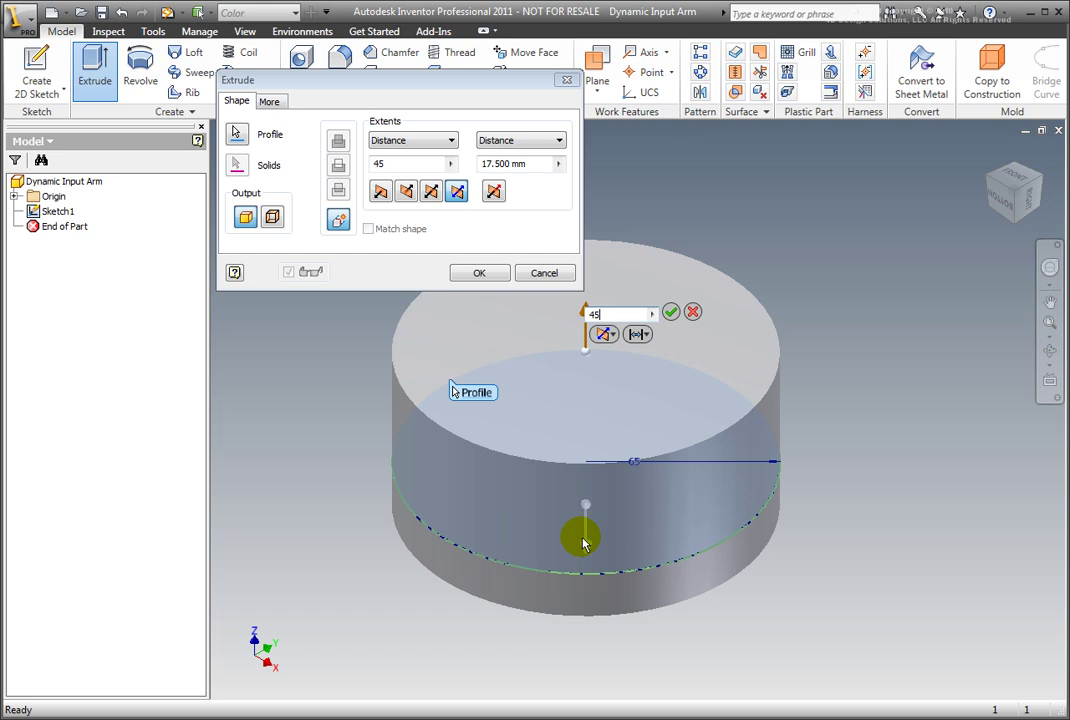
left_click_drag(585, 530, 588, 575)
type("30")
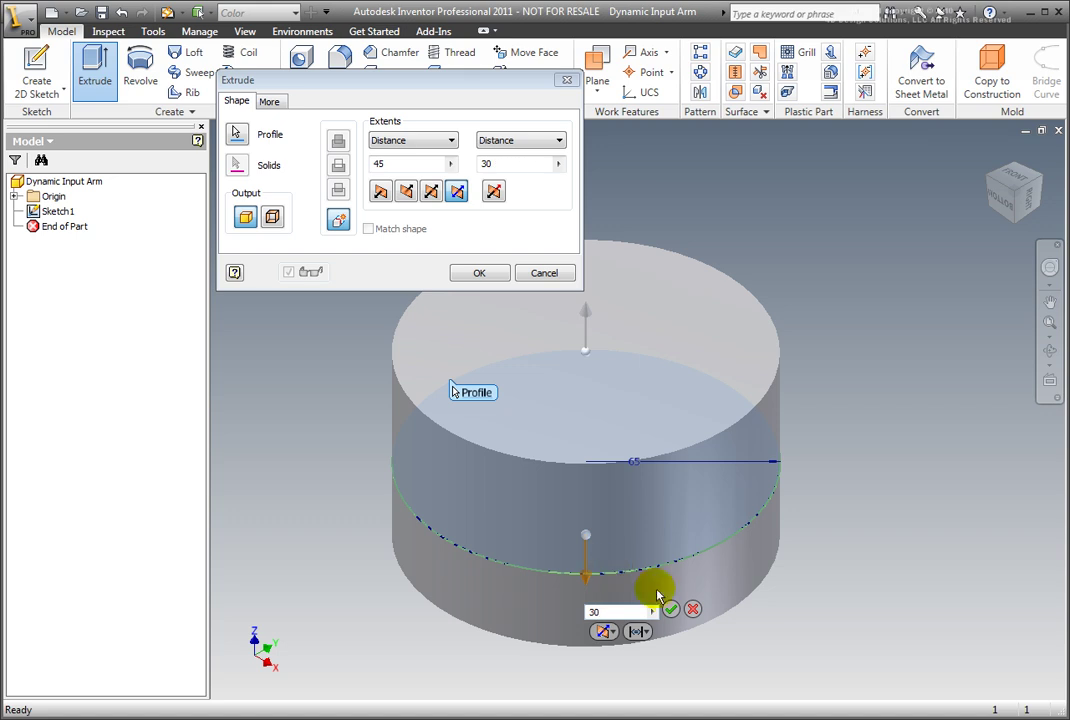
left_click(670, 608)
Create a new sketch on the cylinder's top face.
left_click(673, 611)
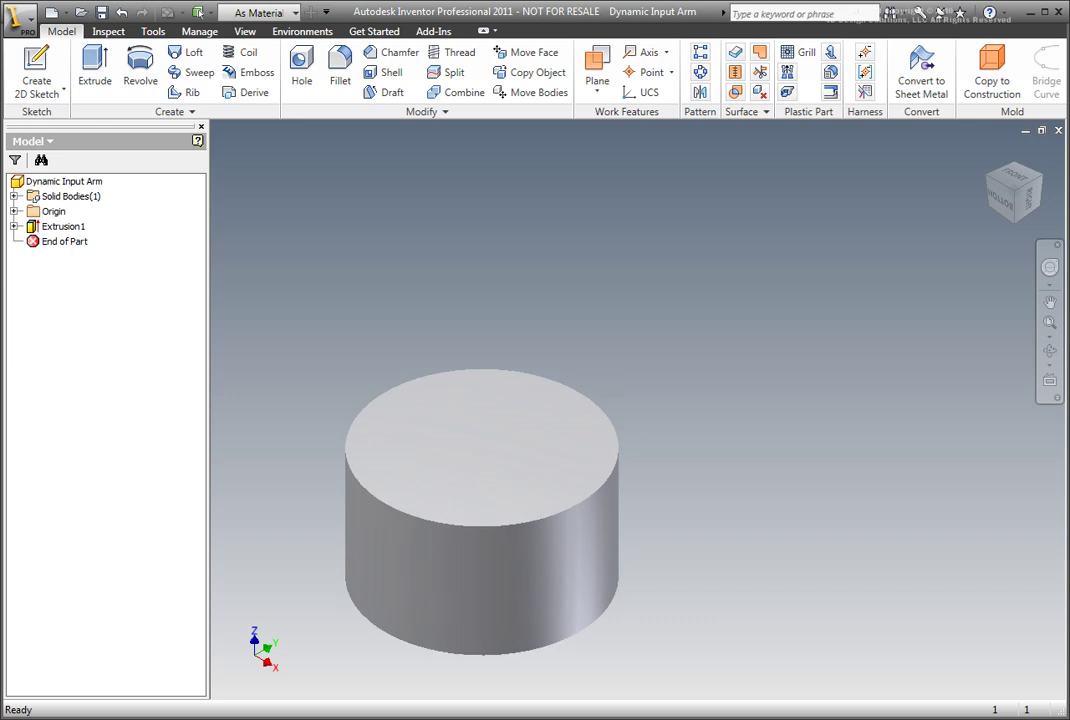
left_click(532, 432)
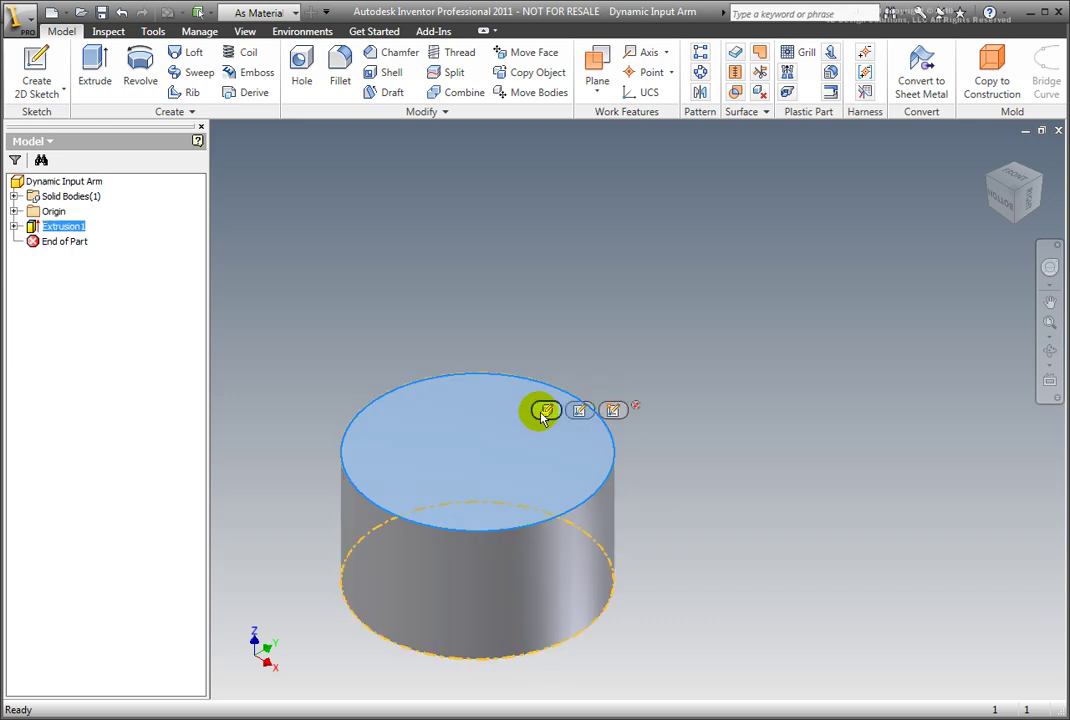
left_click(612, 411)
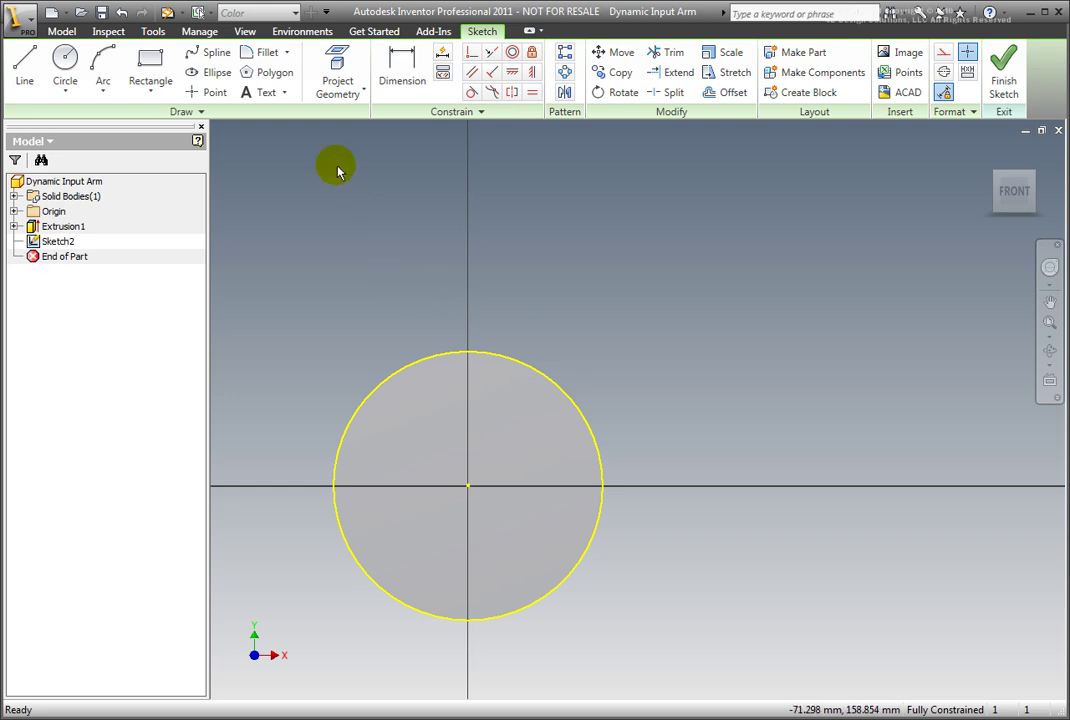
Draw the arm's lower edge from the circle's bottom point, then a tangent arc for the rounded end.
left_click(22, 68)
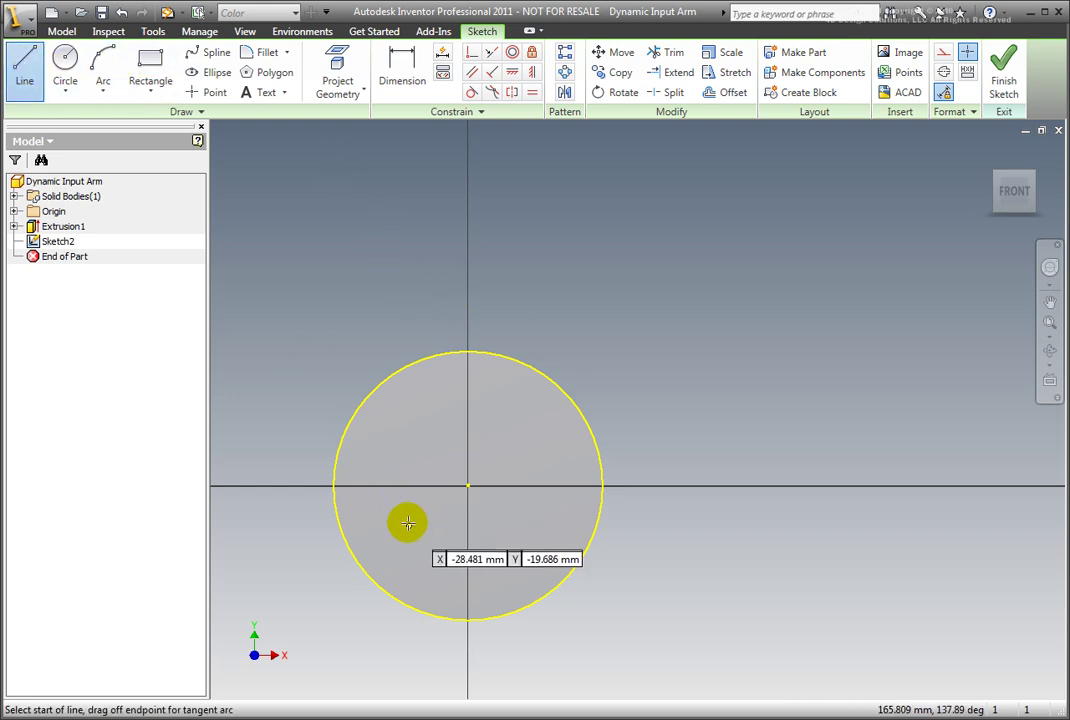
left_click(467, 619)
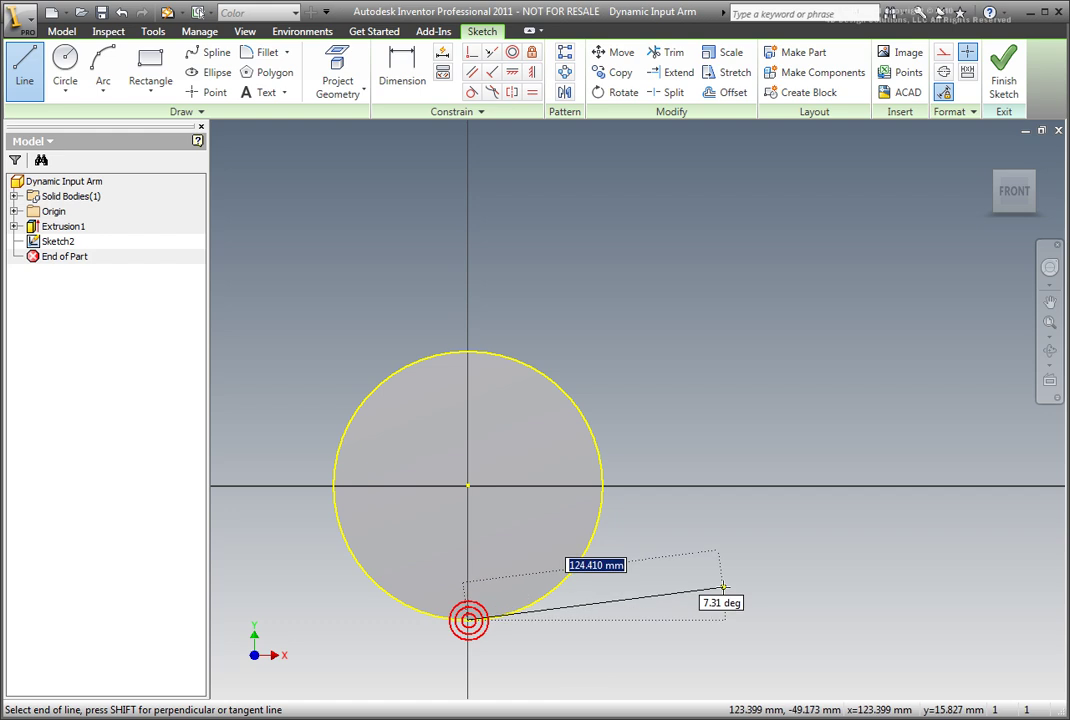
left_click(870, 559)
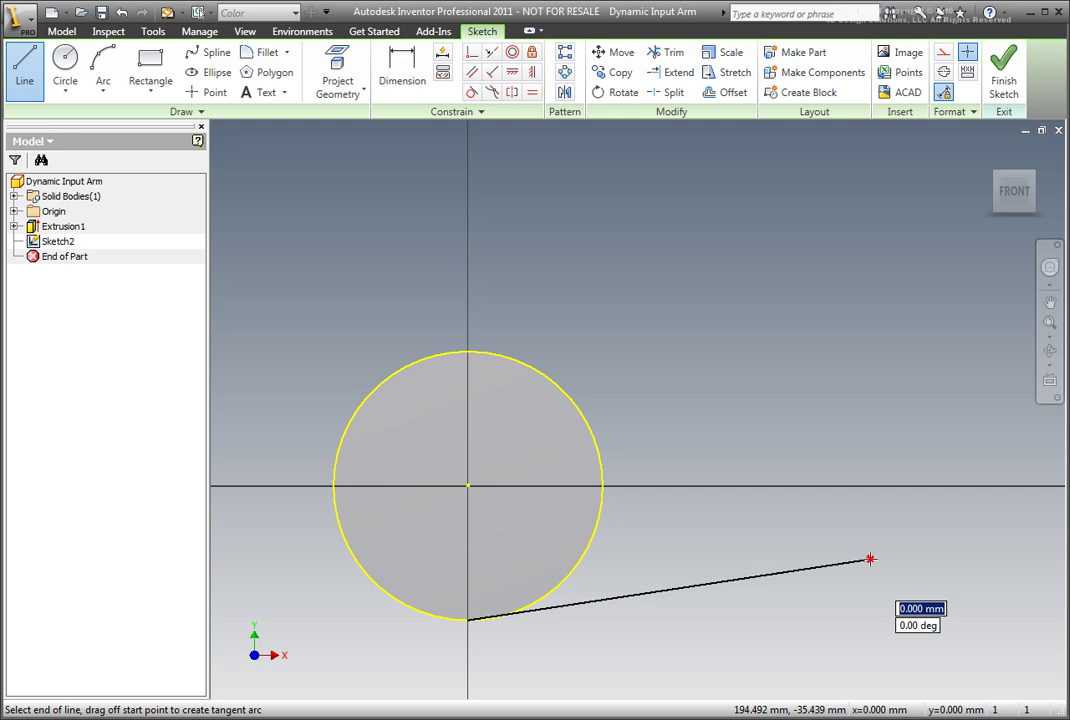
left_click_drag(870, 558, 935, 522)
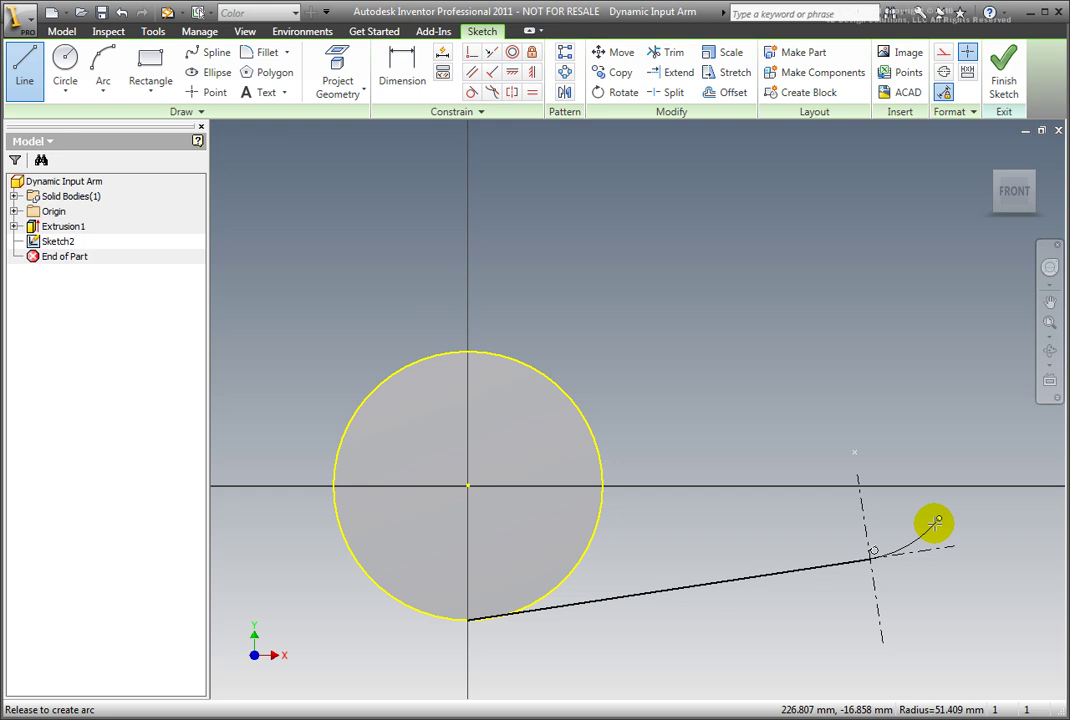
left_click_drag(935, 522, 860, 435)
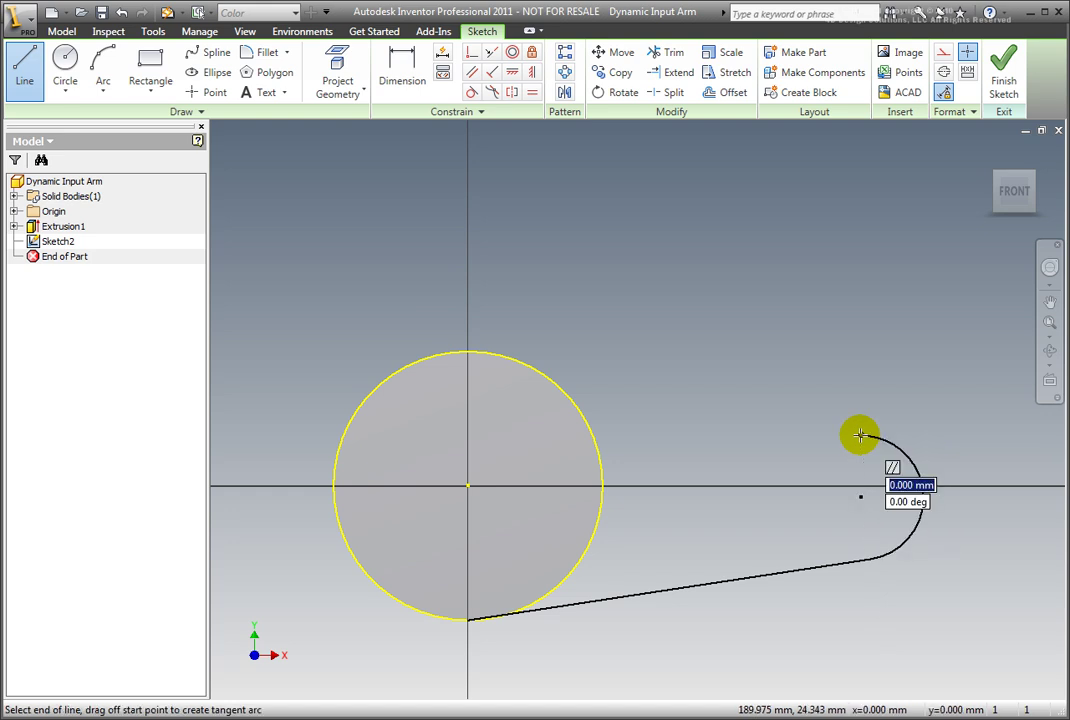
Close the arm outline with a line back to the circle's top point.
left_click(485, 346)
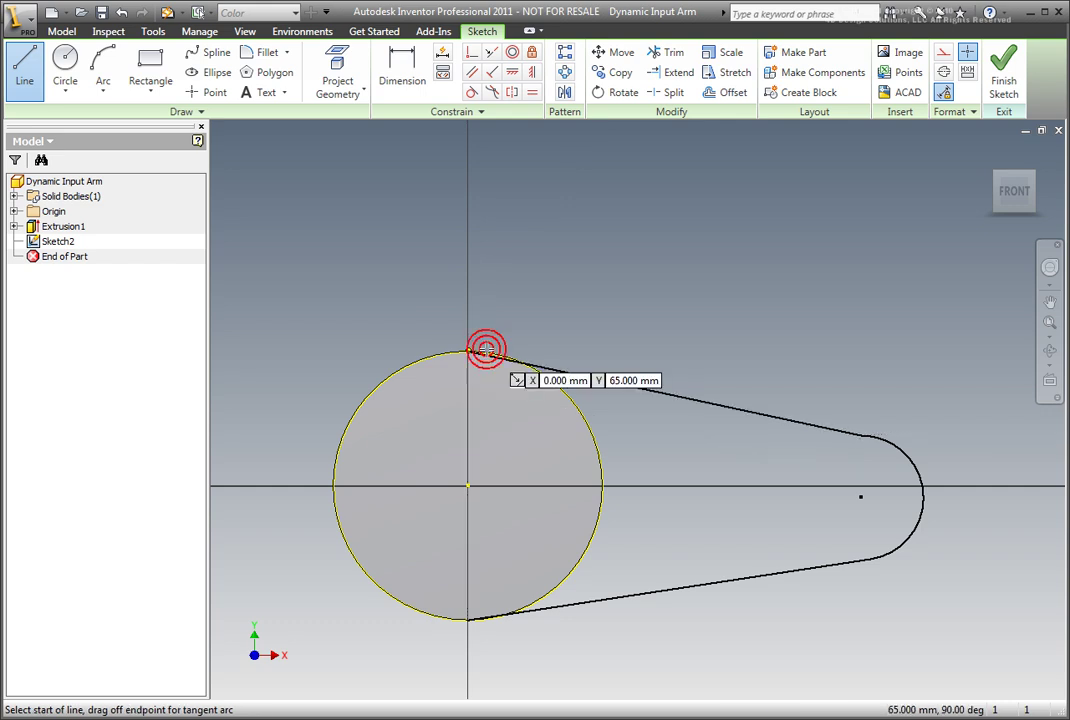
right_click(545, 308)
left_click(578, 317)
scroll(435, 235, "down", 3)
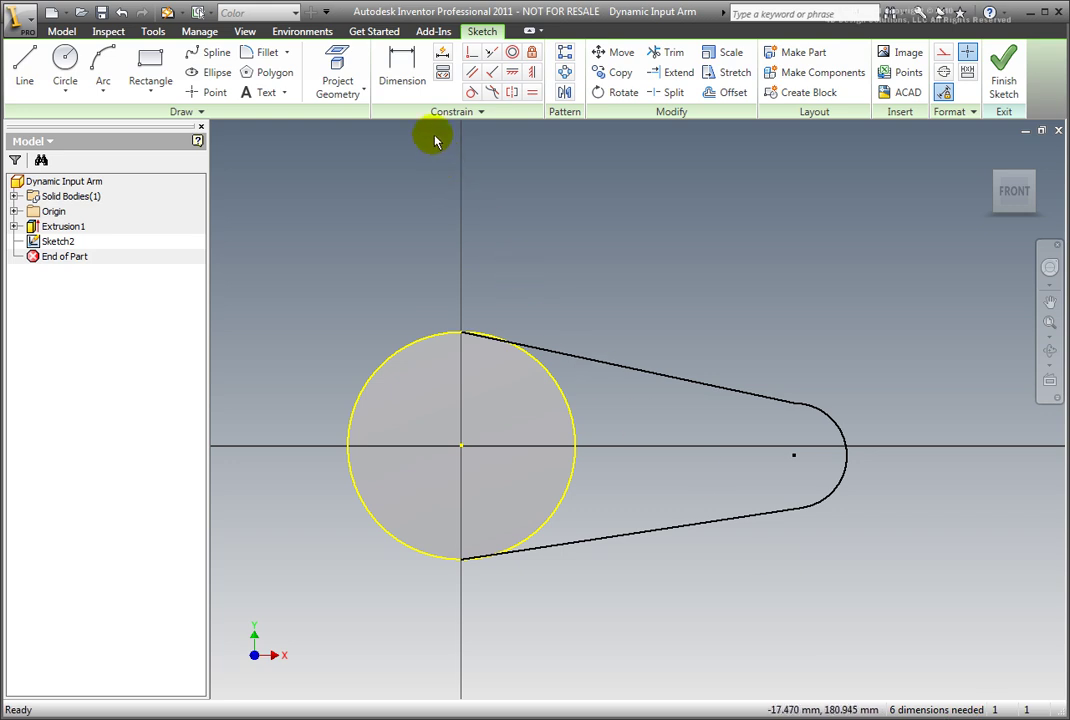
Dimension the hub centre to arc centre distance as 200 mm.
left_click(402, 75)
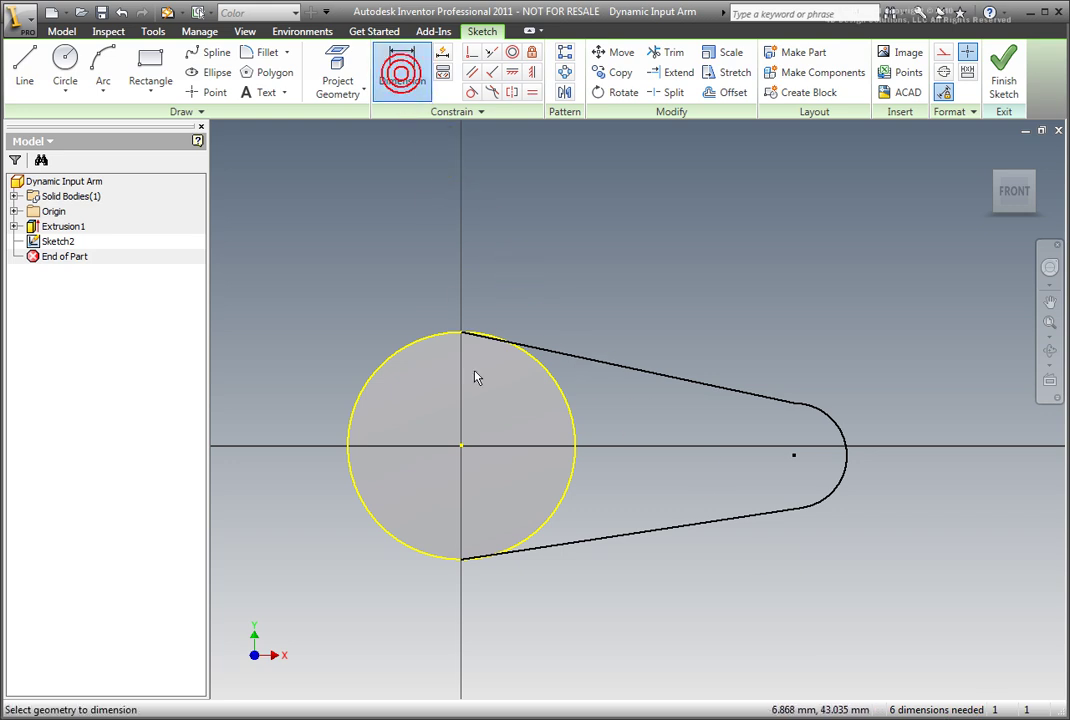
left_click(462, 449)
left_click(793, 456)
left_click(640, 287)
type("200")
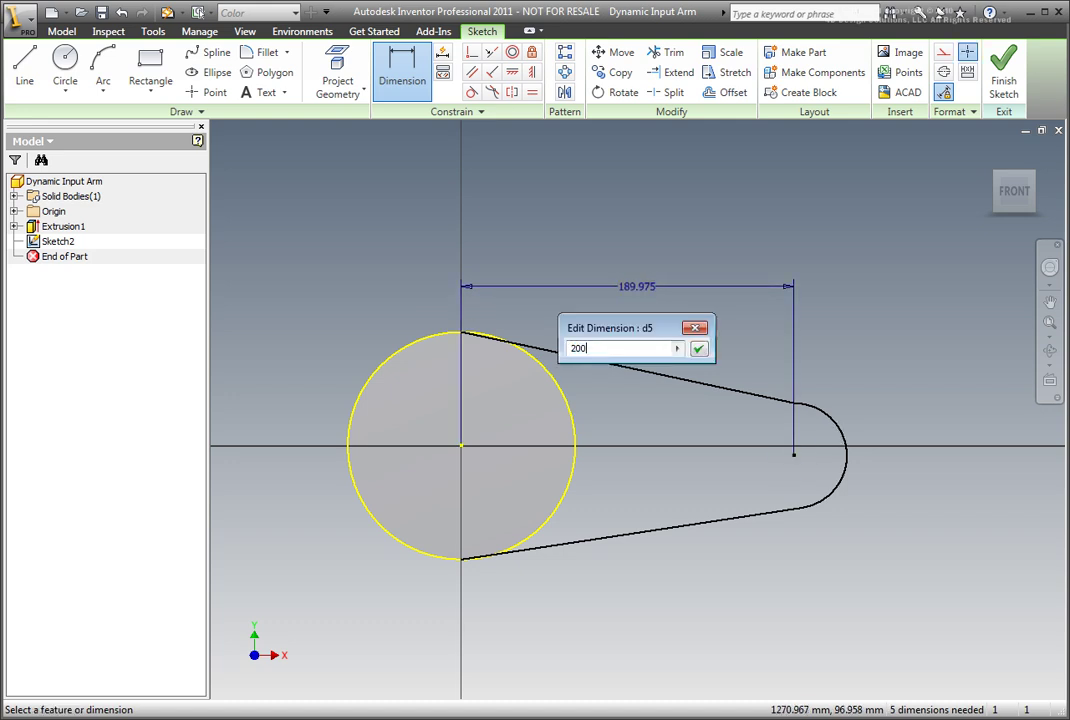
key("Return")
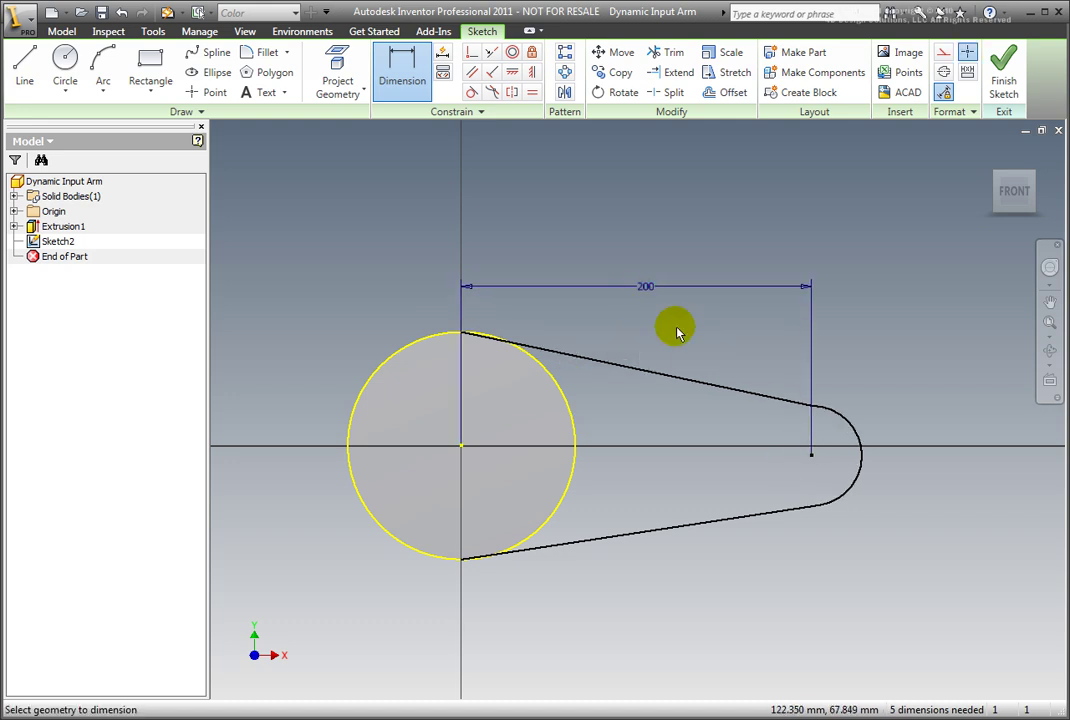
Constrain the round end's centre horizontally level with the hub circle's centre.
right_click(677, 327)
left_click(697, 334)
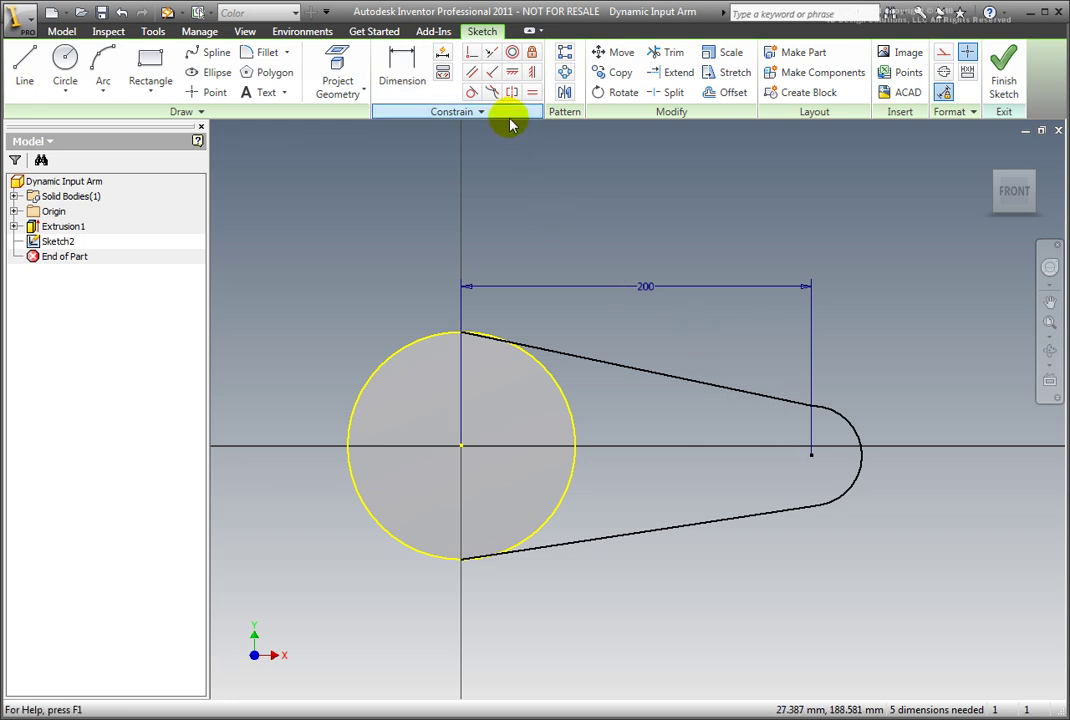
left_click(512, 72)
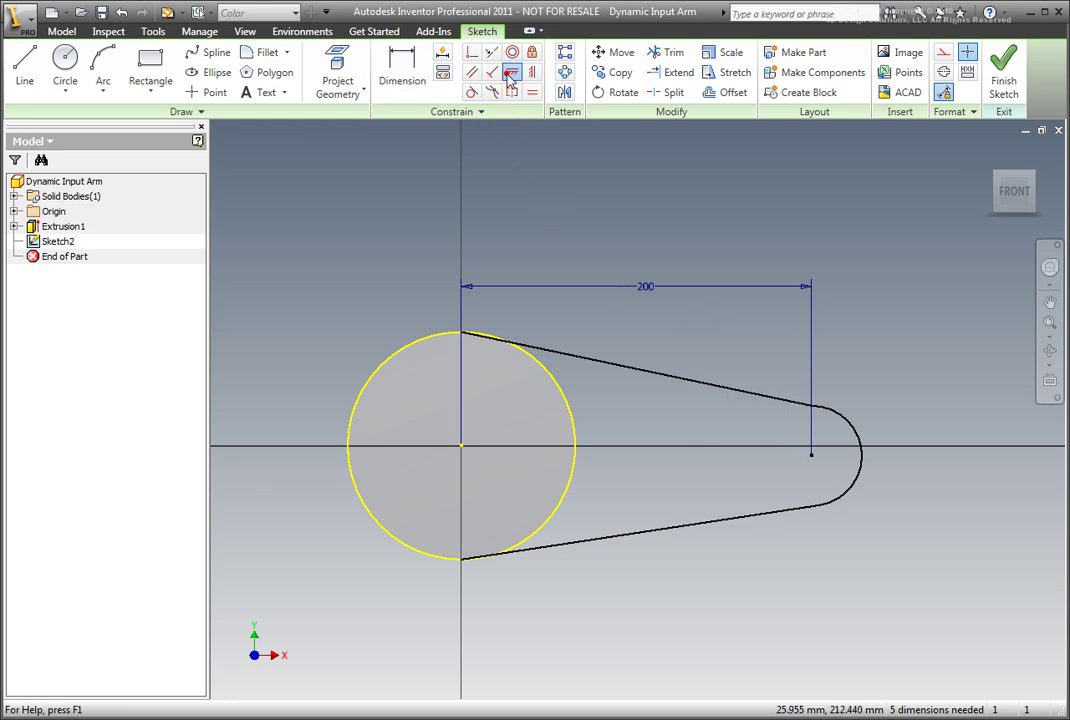
left_click(461, 445)
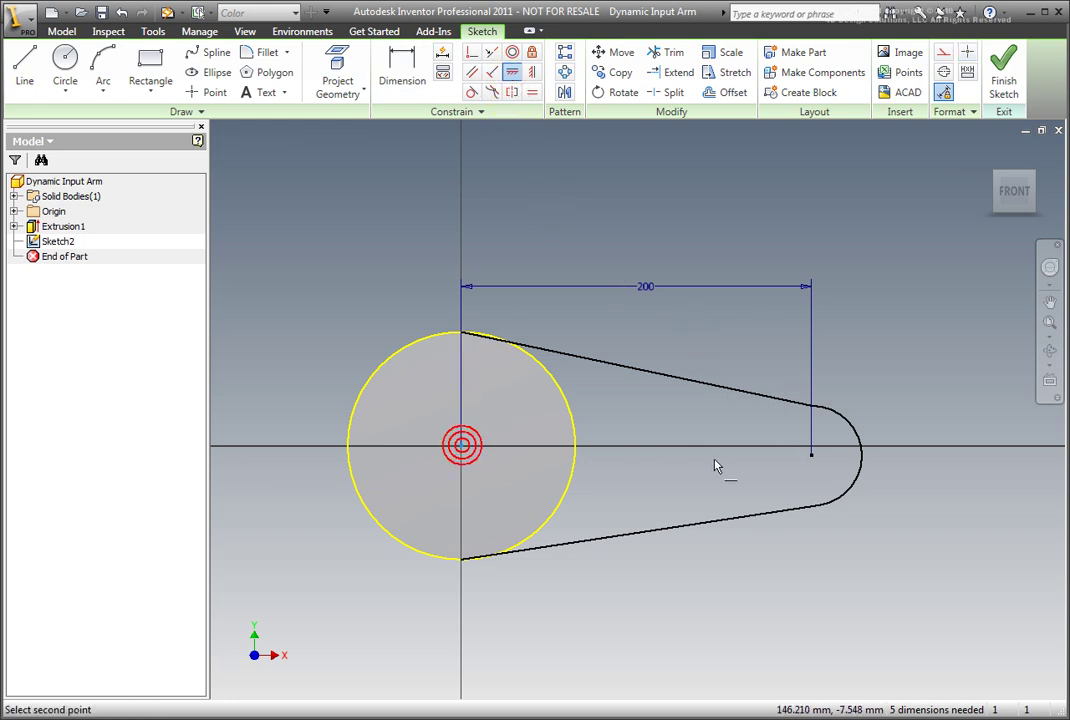
left_click(810, 454)
Display all remaining degrees of freedom in the sketch.
right_click(657, 388)
left_click(690, 397)
right_click(619, 651)
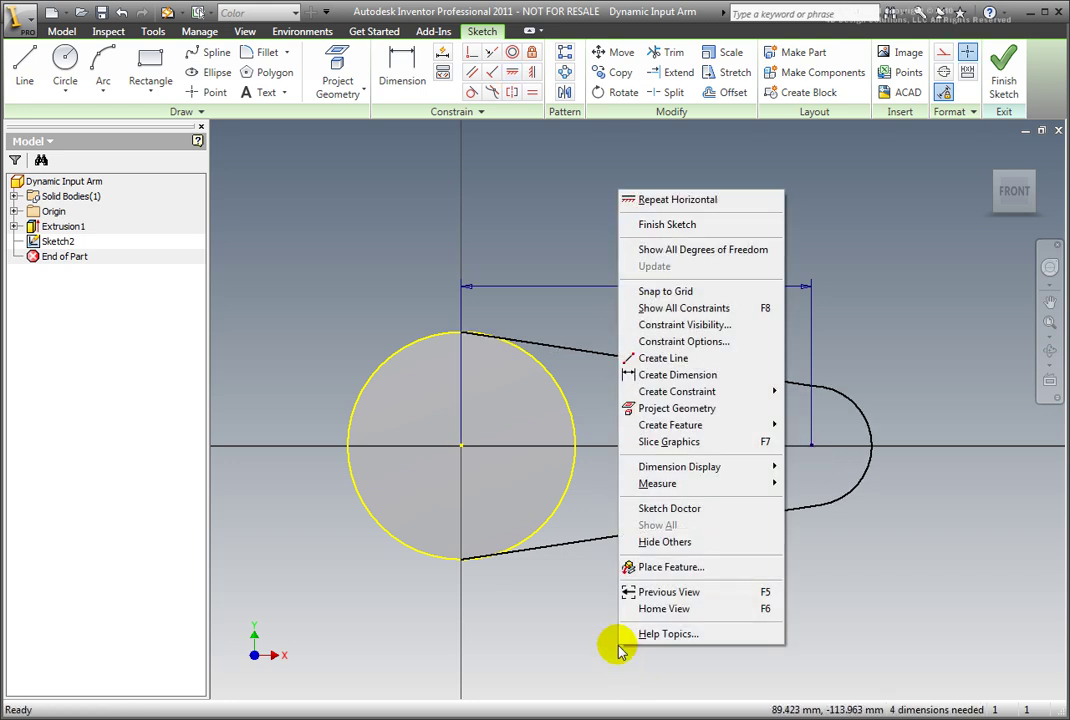
left_click(652, 249)
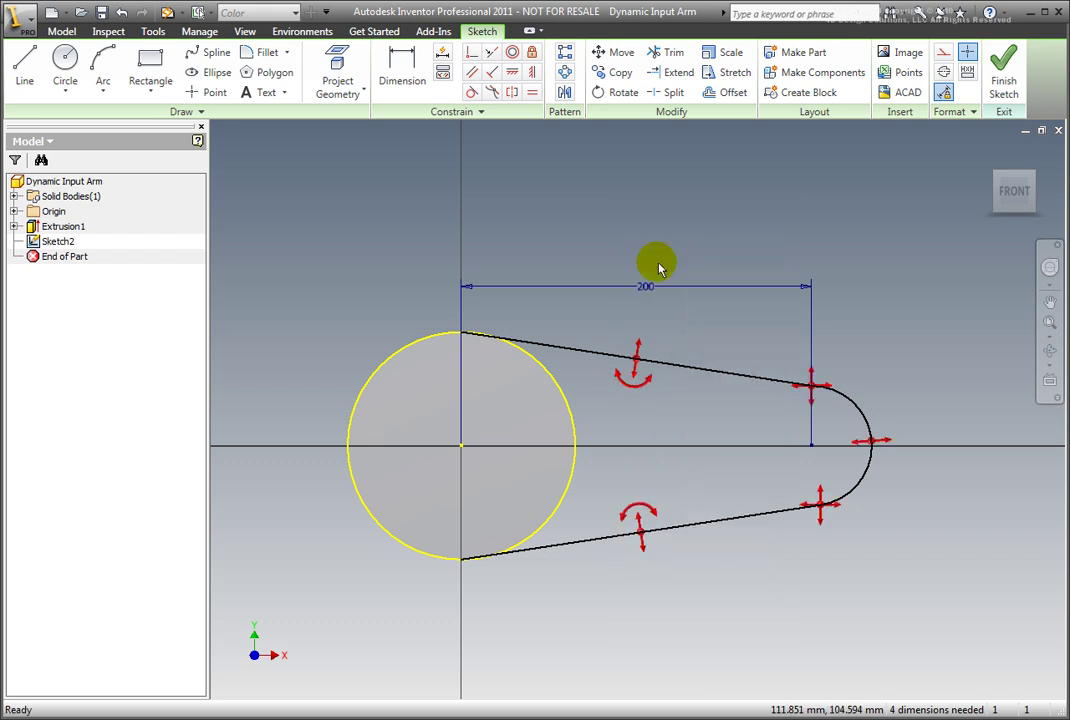
Dimension the round end's arc radius as 35 mm.
left_click(395, 63)
left_click(853, 404)
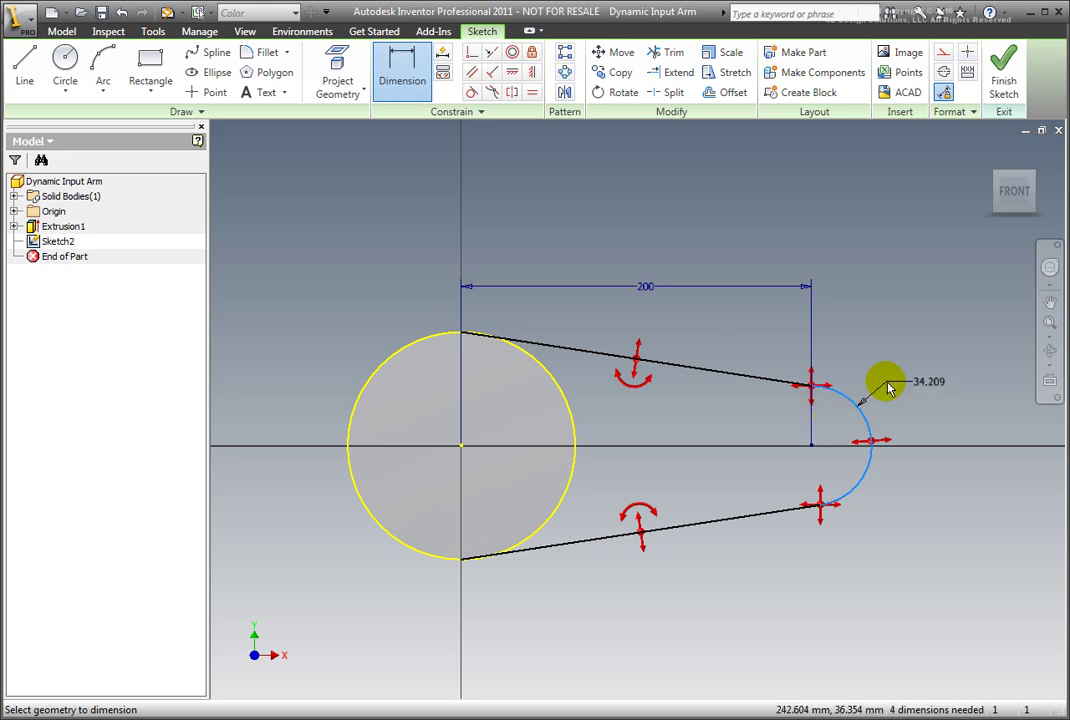
left_click(889, 389)
type("35")
key("Return")
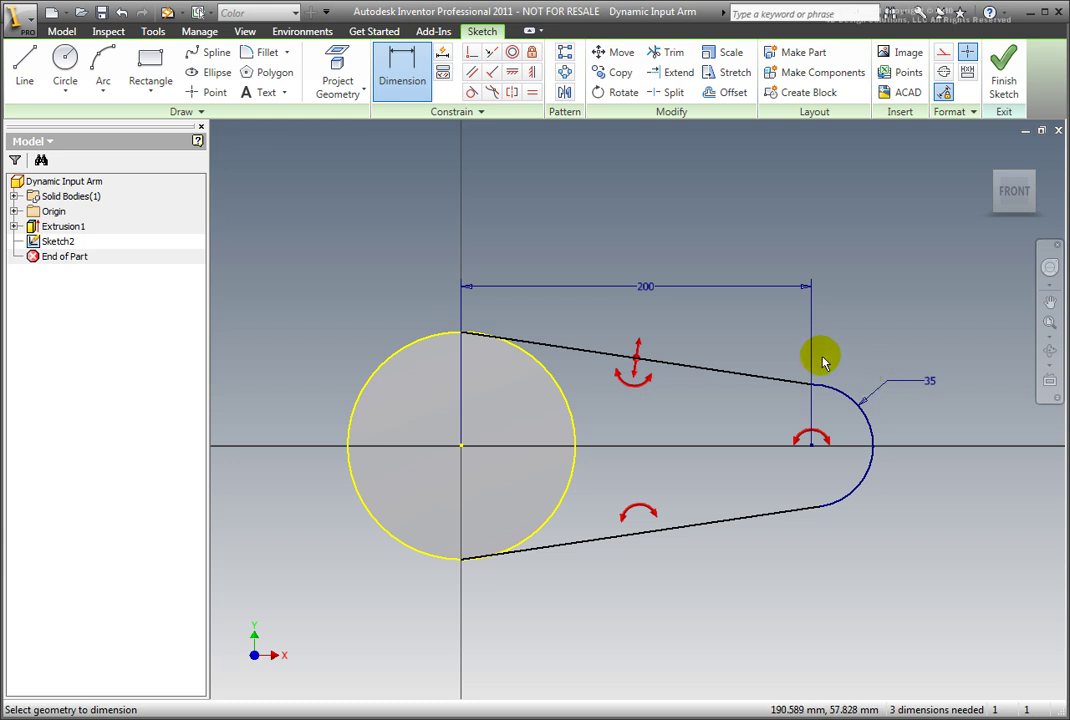
Make both arm edges tangent to the hub circle and the upper edge tangent to the end arc.
left_click(470, 92)
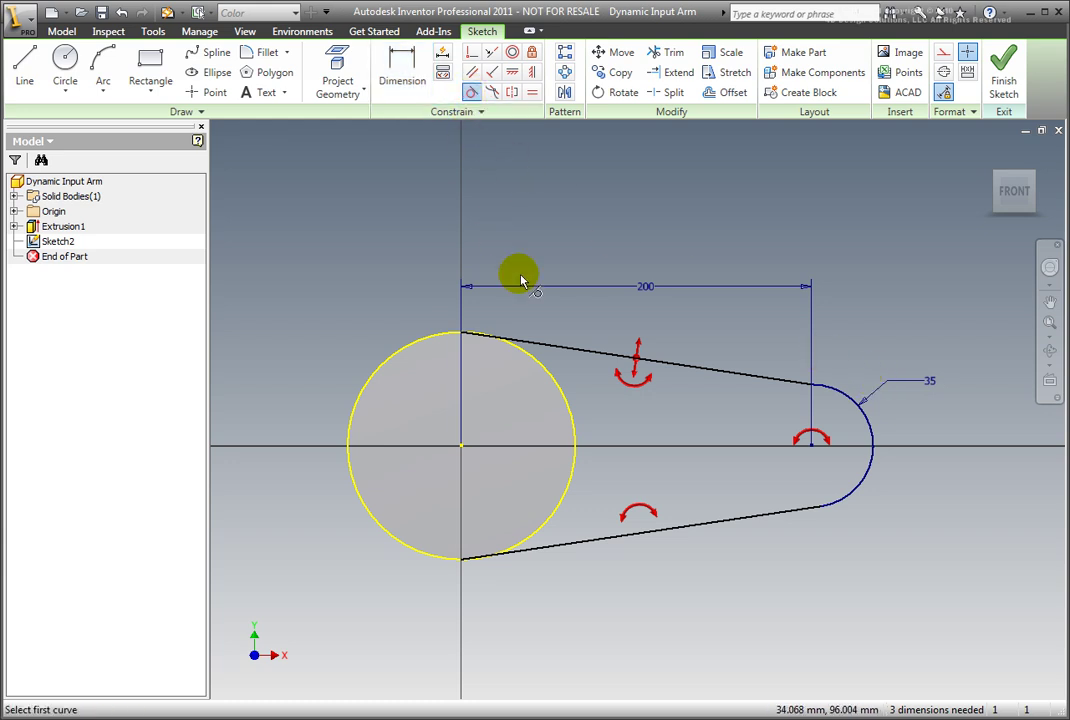
left_click(527, 343)
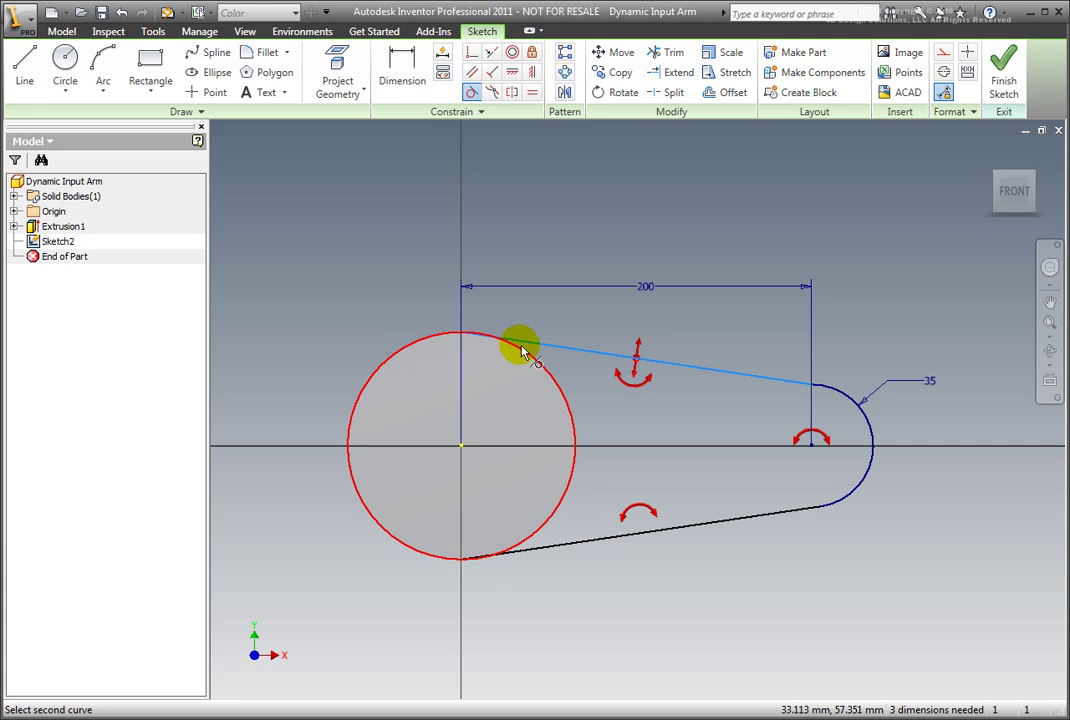
left_click(520, 346)
left_click(521, 551)
left_click(526, 550)
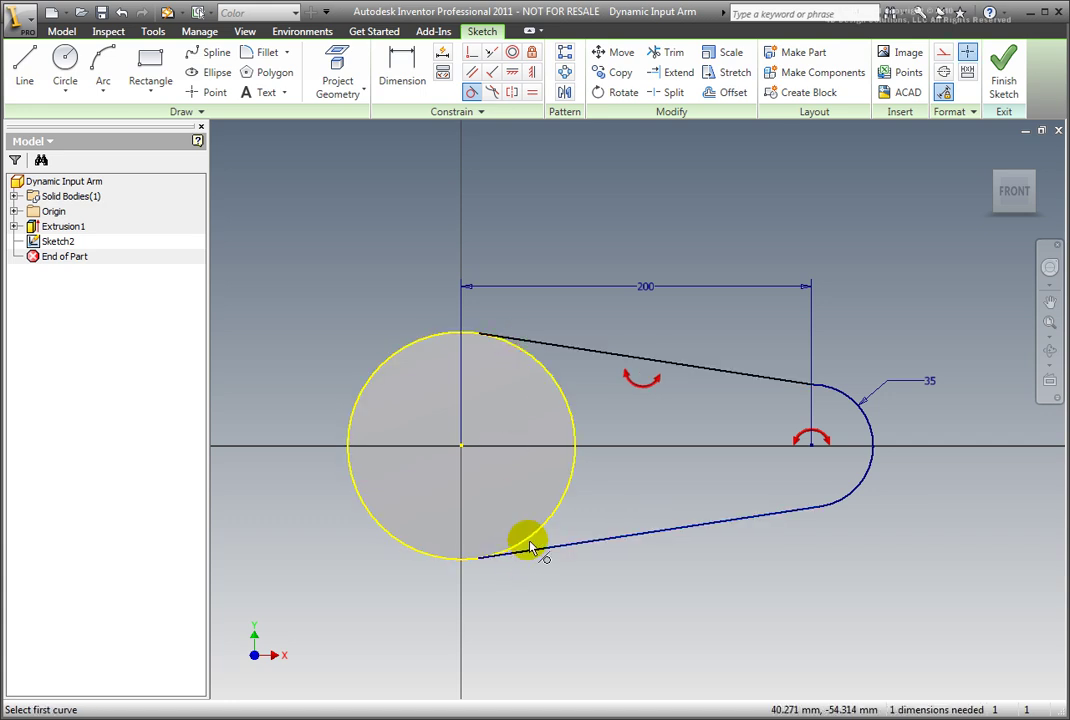
left_click(810, 386)
left_click(825, 388)
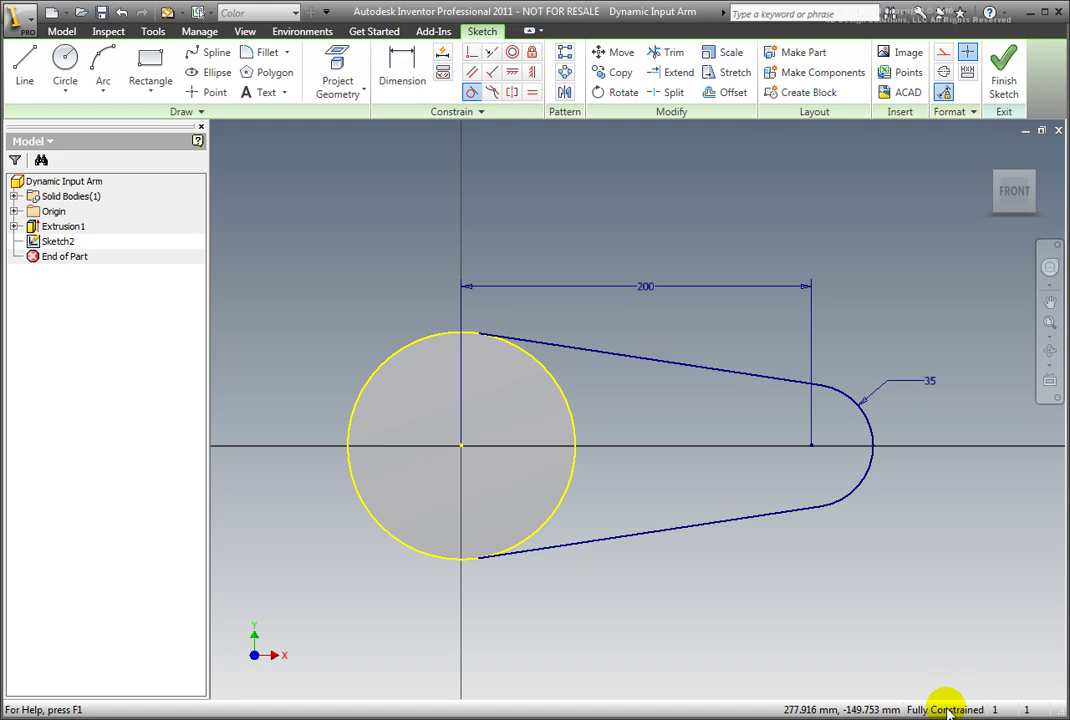
right_click(641, 400)
left_click(676, 406)
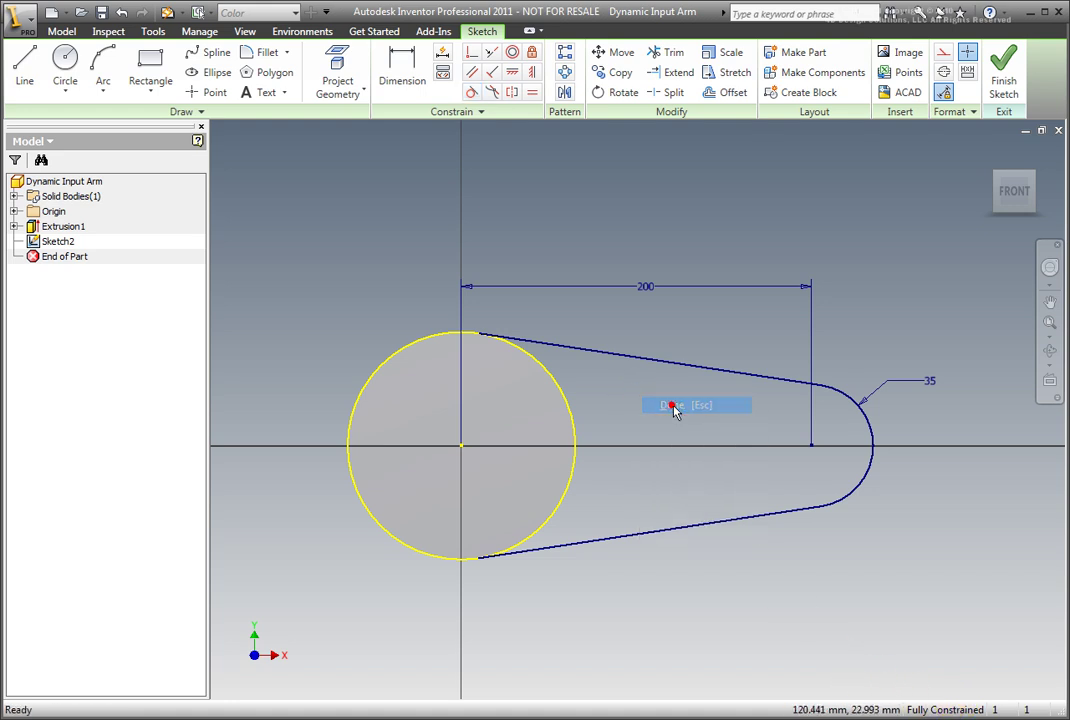
Finish the sketch and extrude the arm profile with its direction flipped downward.
right_click(665, 652)
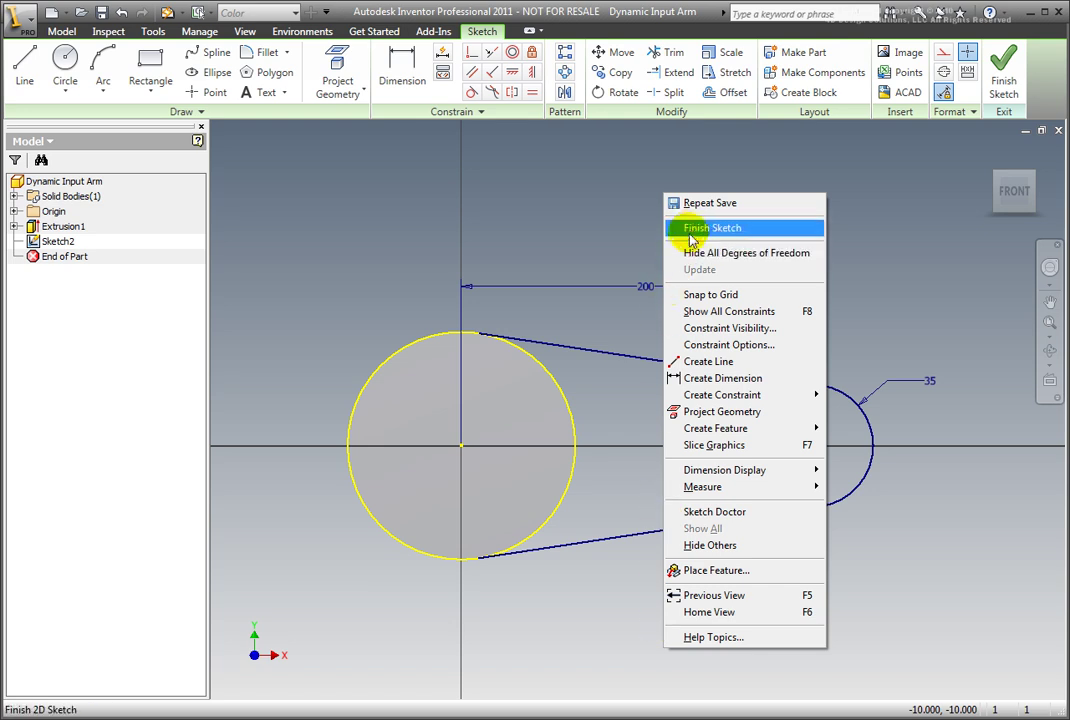
left_click(693, 230)
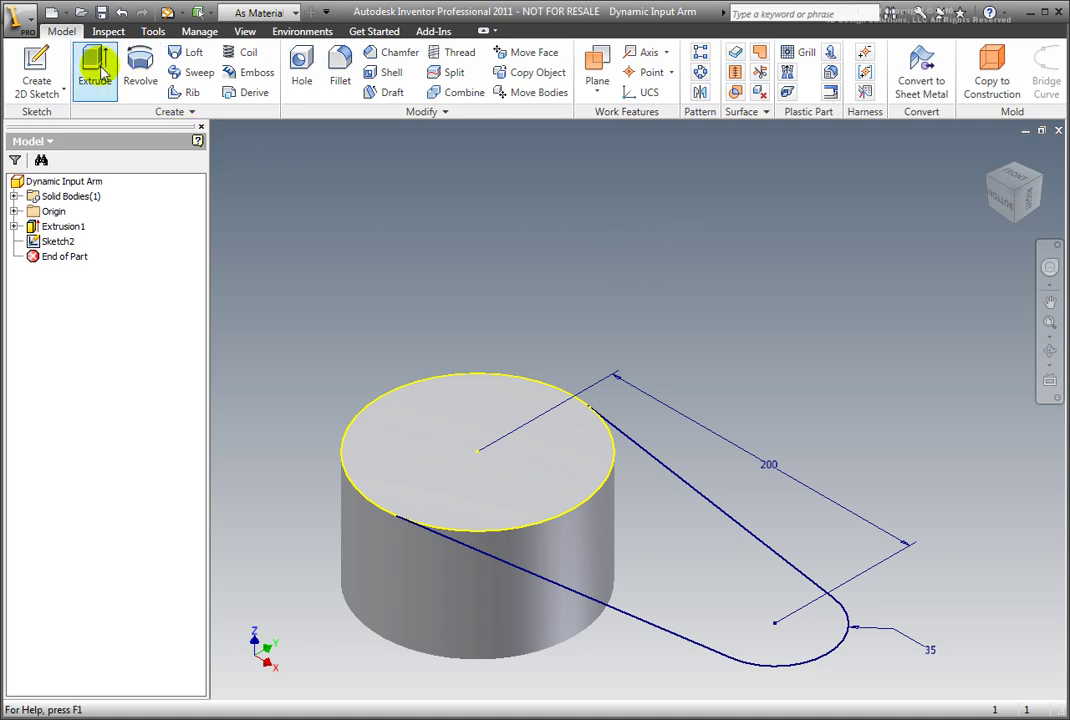
left_click(98, 72)
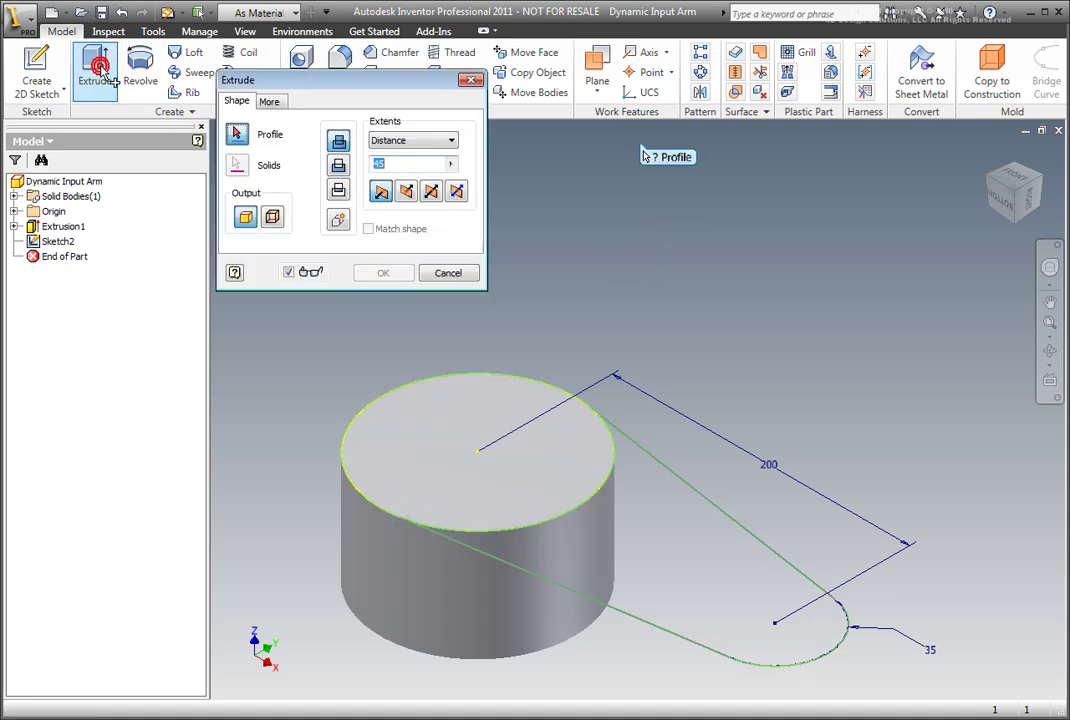
left_click(631, 484)
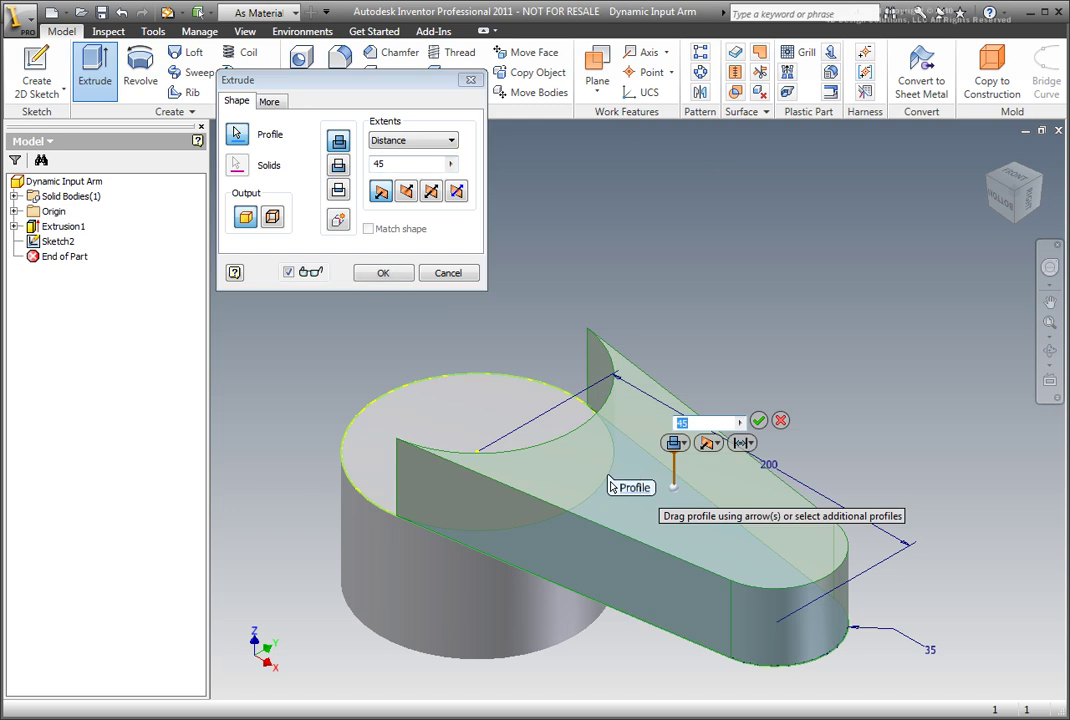
scroll(604, 478, "down", 2)
left_click(662, 410)
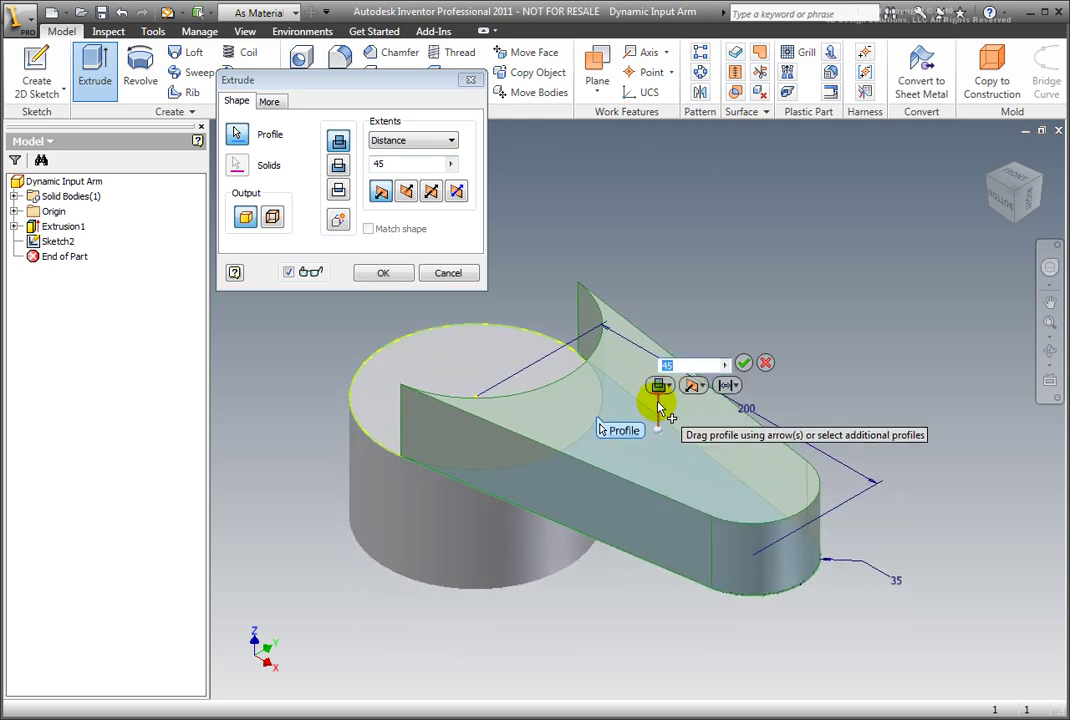
left_click_drag(655, 392, 657, 509)
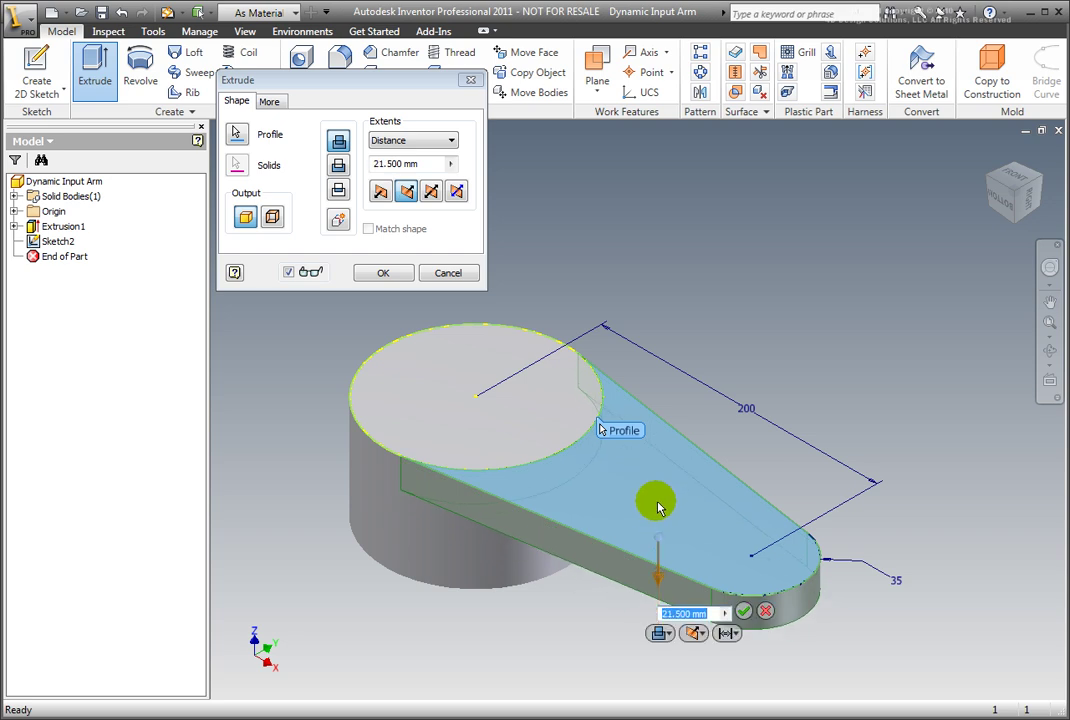
Set the arm extrusion to end at the XY Plane and complete it.
left_click(735, 634)
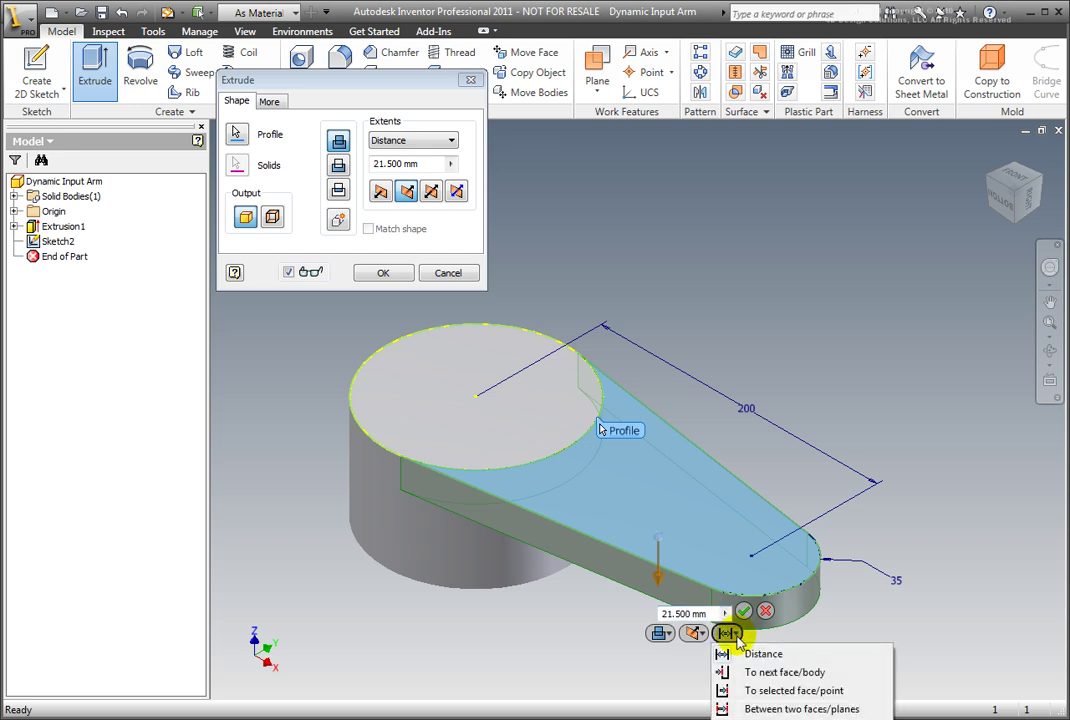
left_click(757, 695)
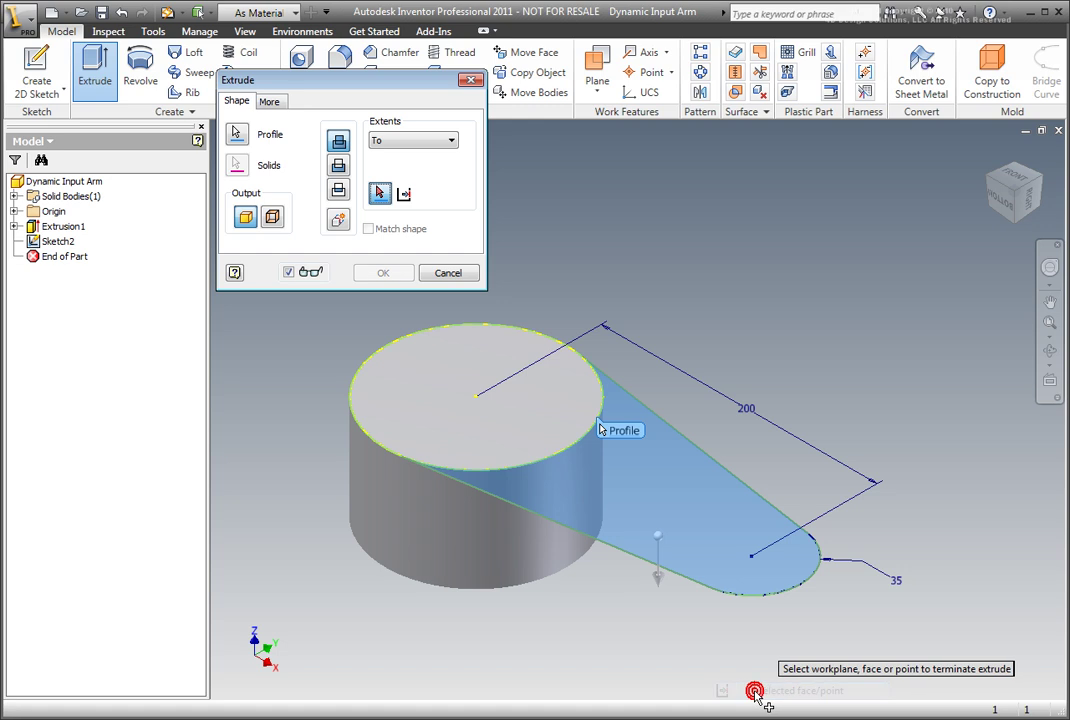
left_click(15, 211)
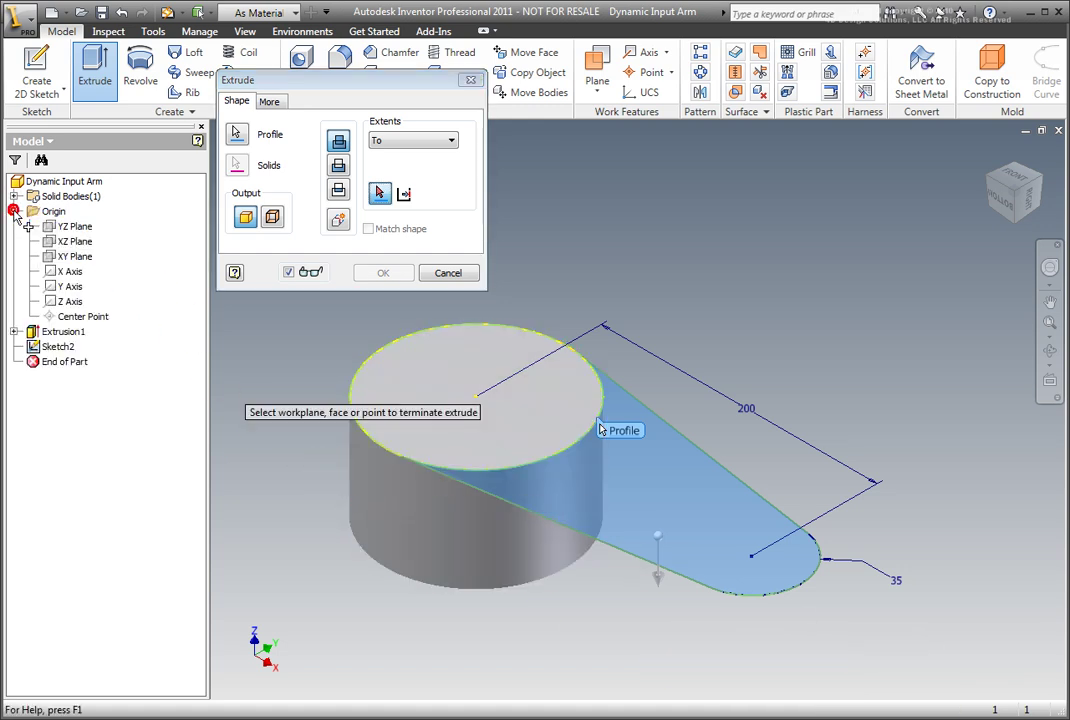
left_click(73, 258)
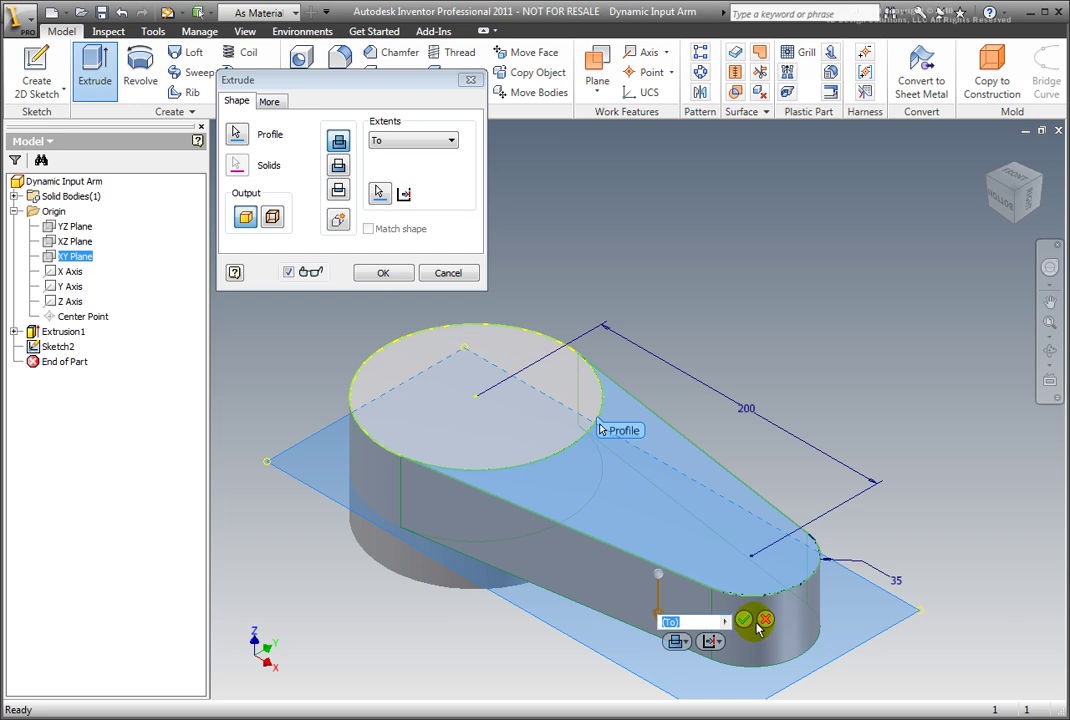
left_click(744, 621)
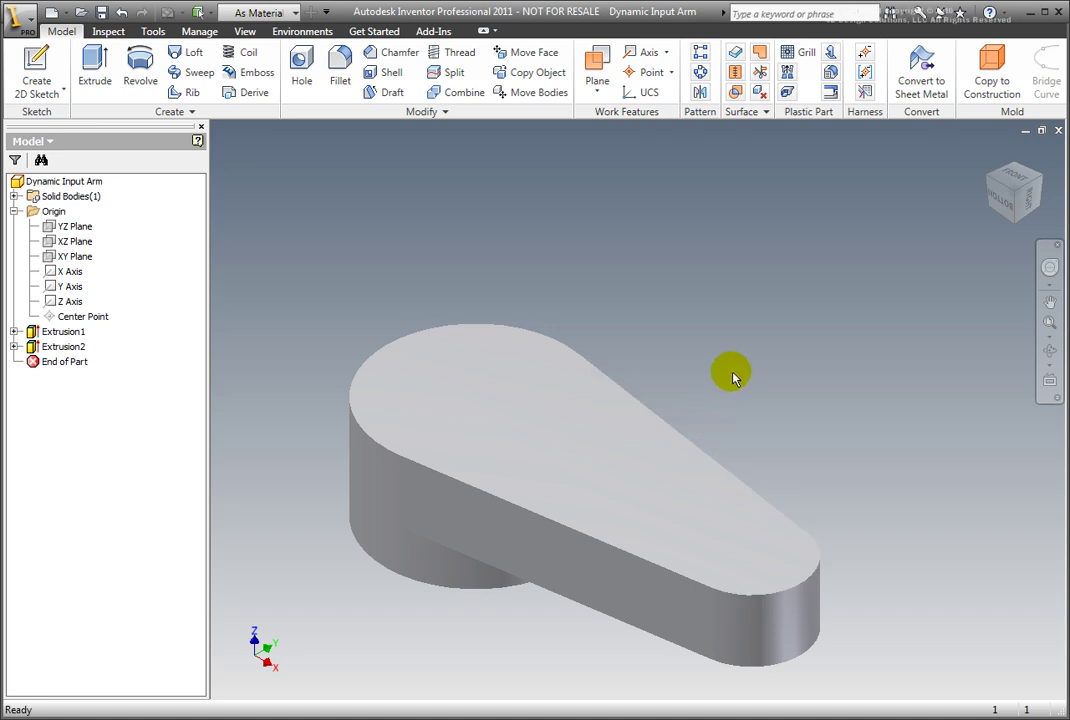
Start a new sketch on the hub's bottom end face.
middle_click_drag(738, 380, 463, 401, "shift")
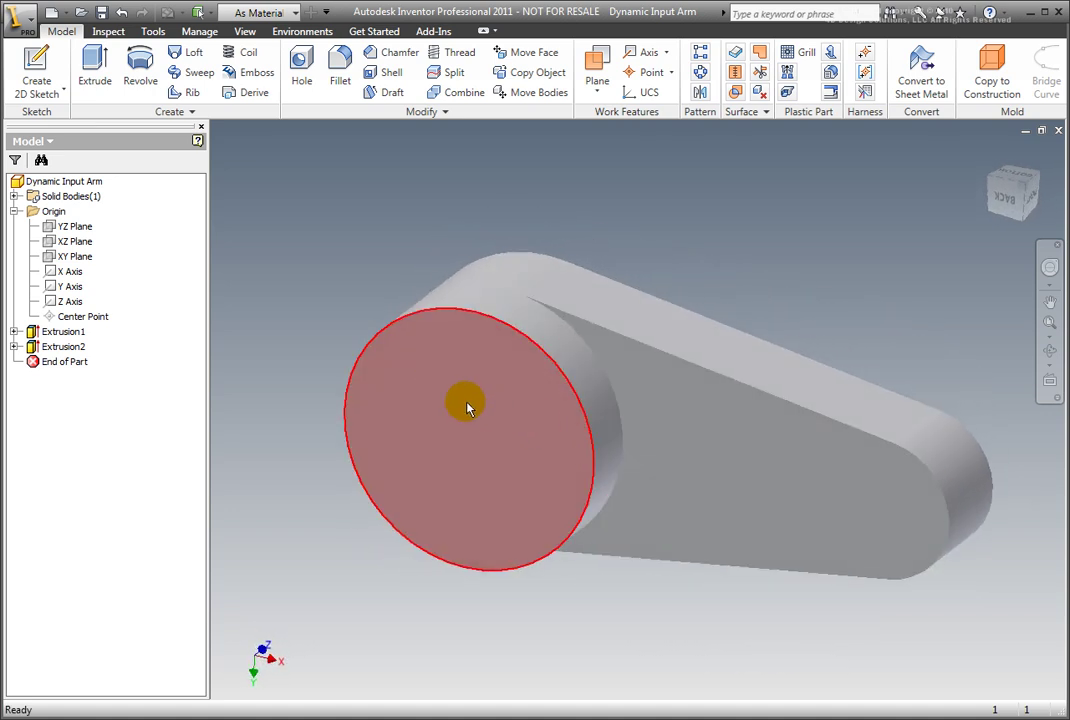
left_click(401, 401)
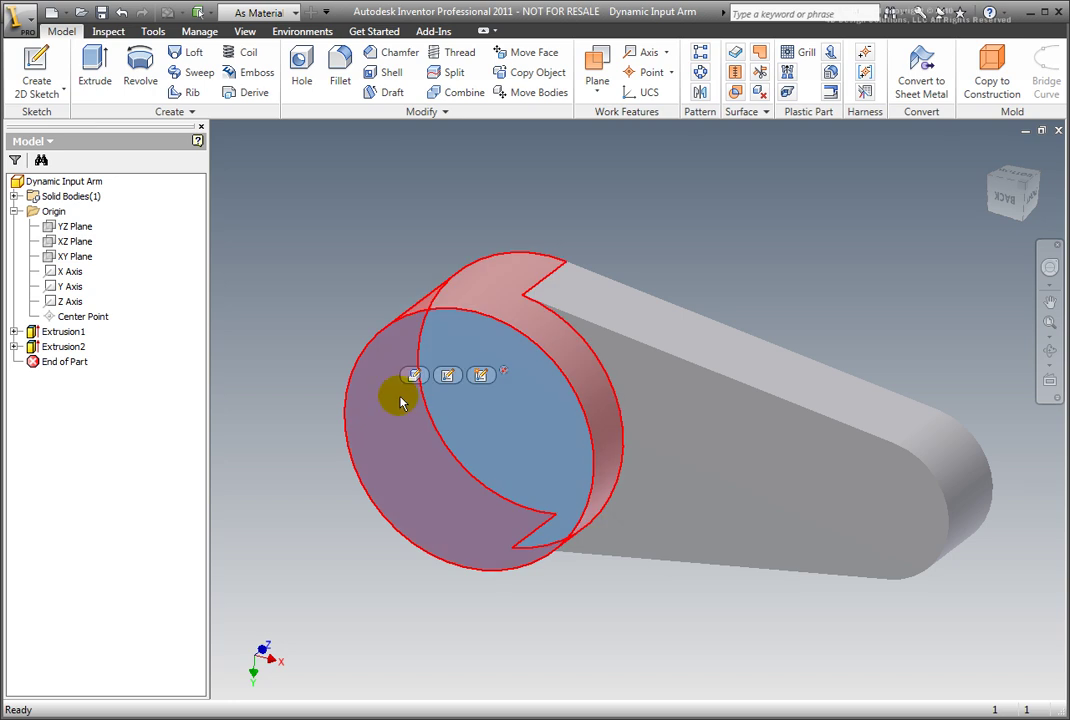
left_click(481, 375)
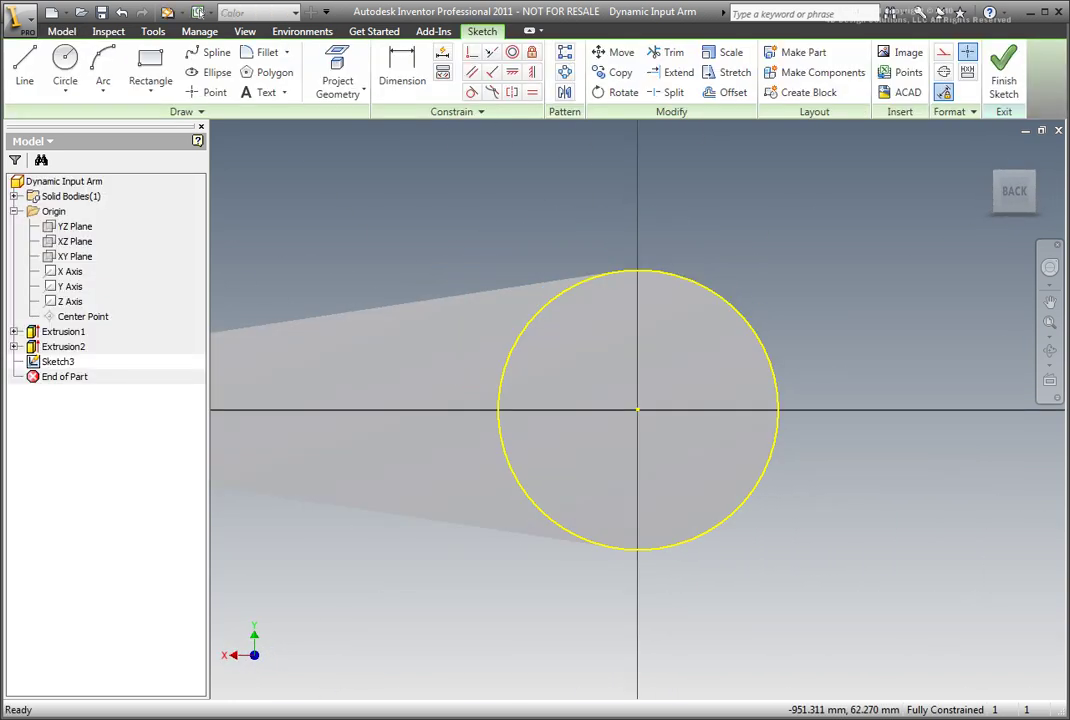
Draw a 65 × 65 mm square inside the hub circle.
left_click(158, 74)
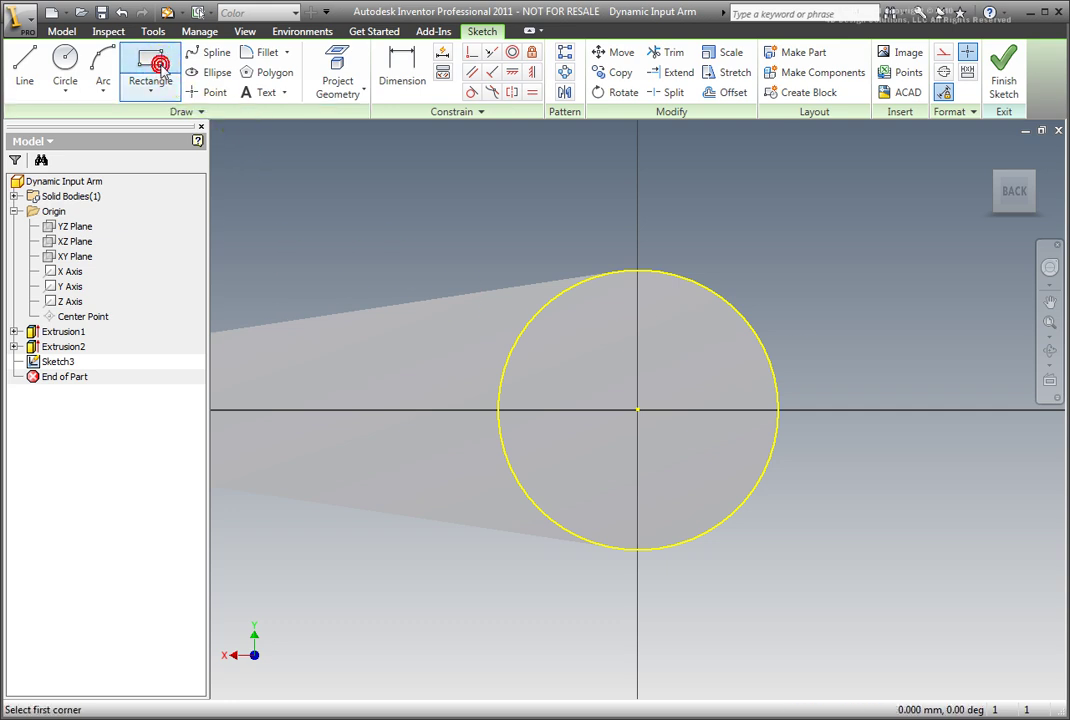
left_click(587, 479)
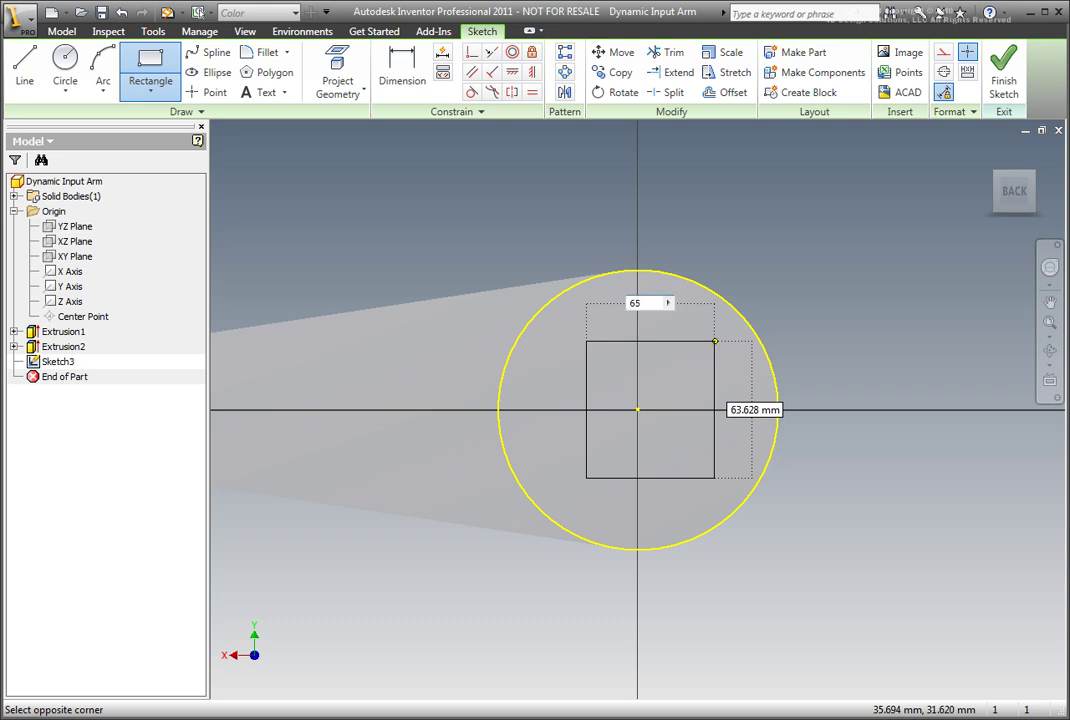
key("Tab")
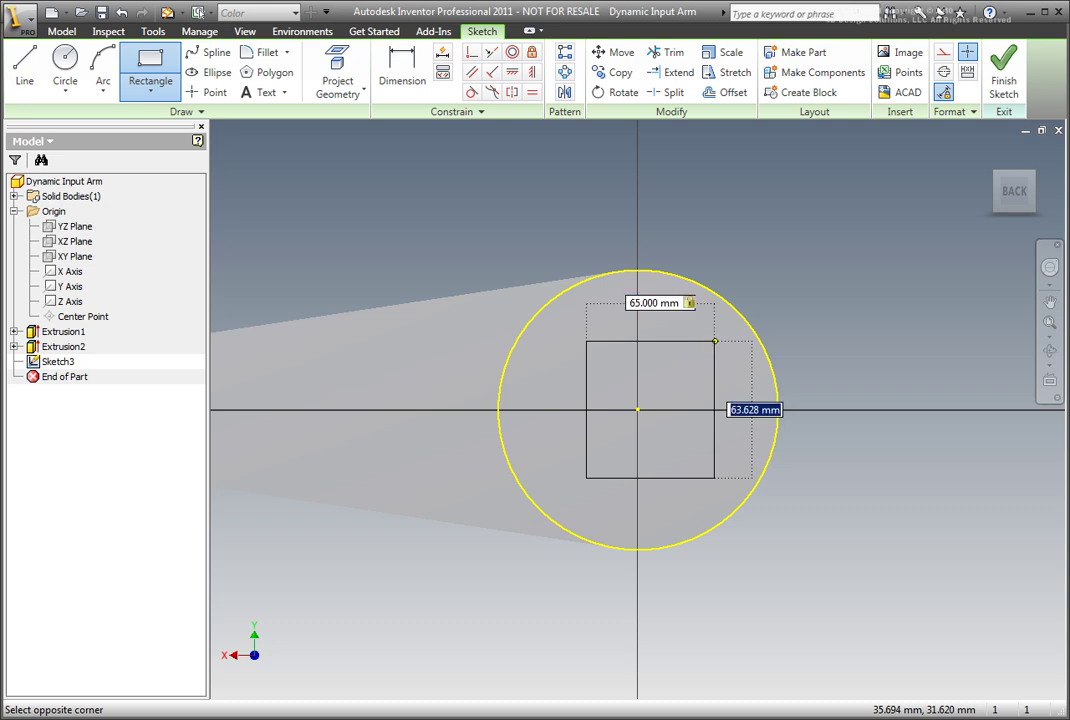
type("65")
key("Tab")
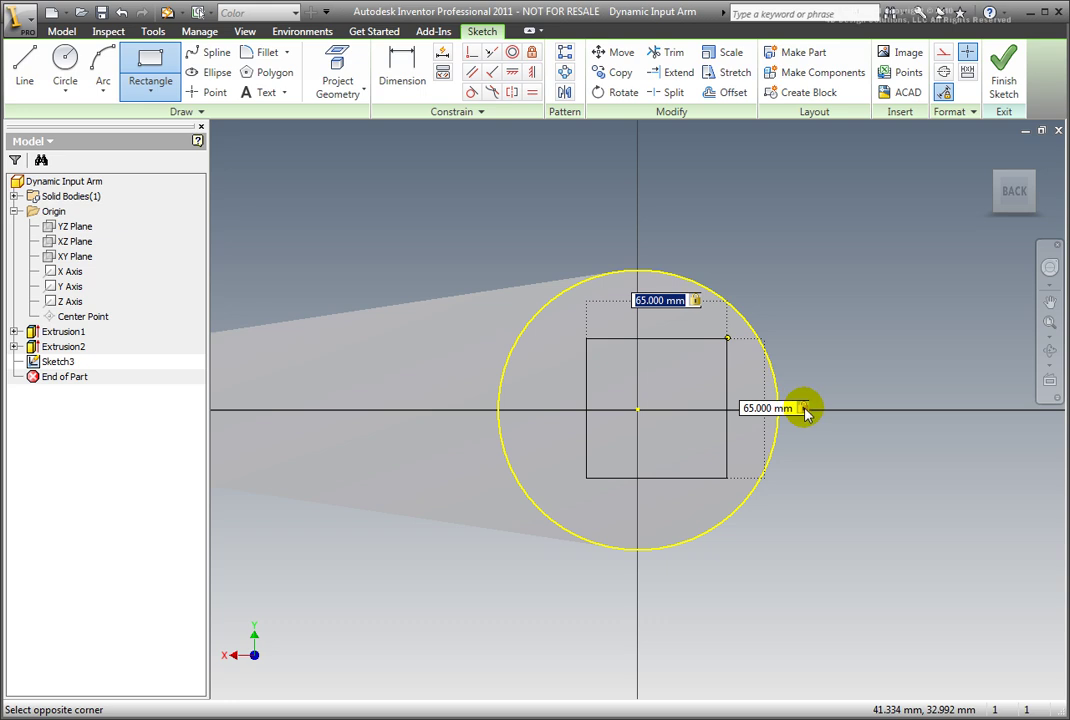
left_click(727, 334)
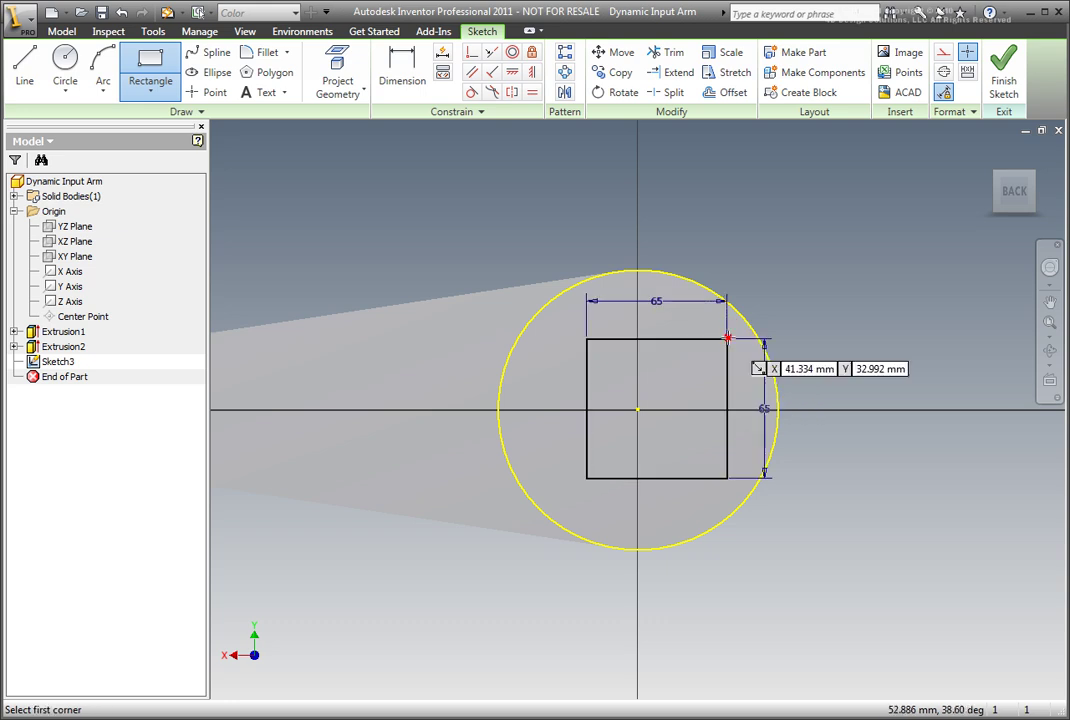
right_click(777, 305)
left_click(806, 316)
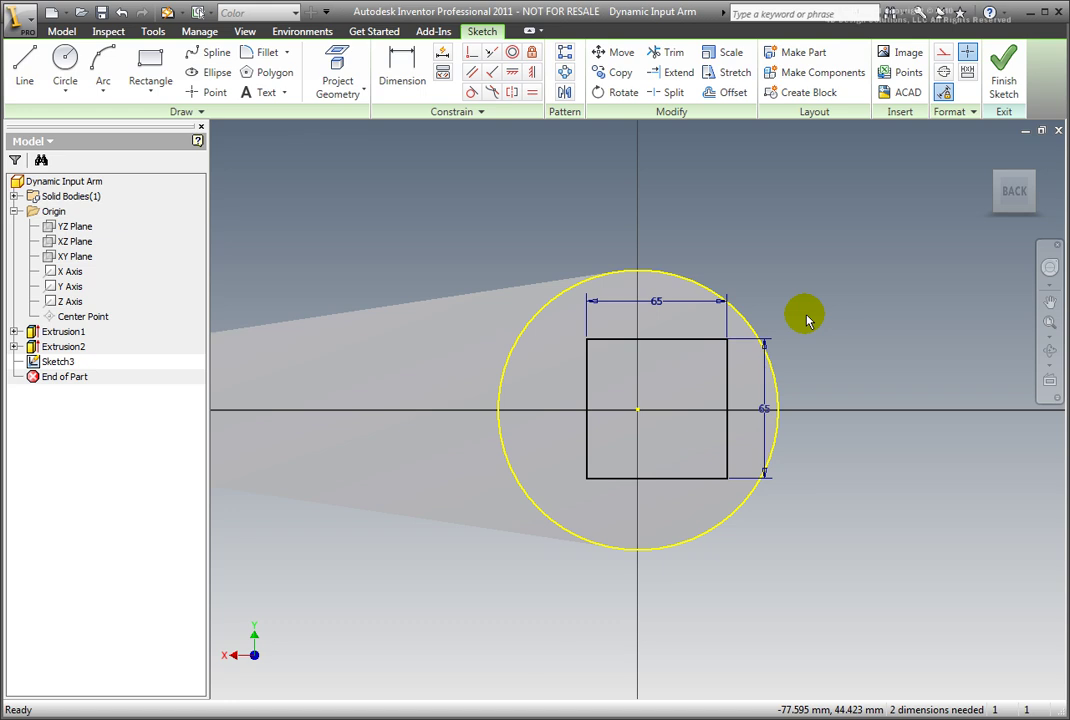
Align the square's edge midpoints horizontally and vertically with the hub centre, then finish the sketch.
left_click(511, 73)
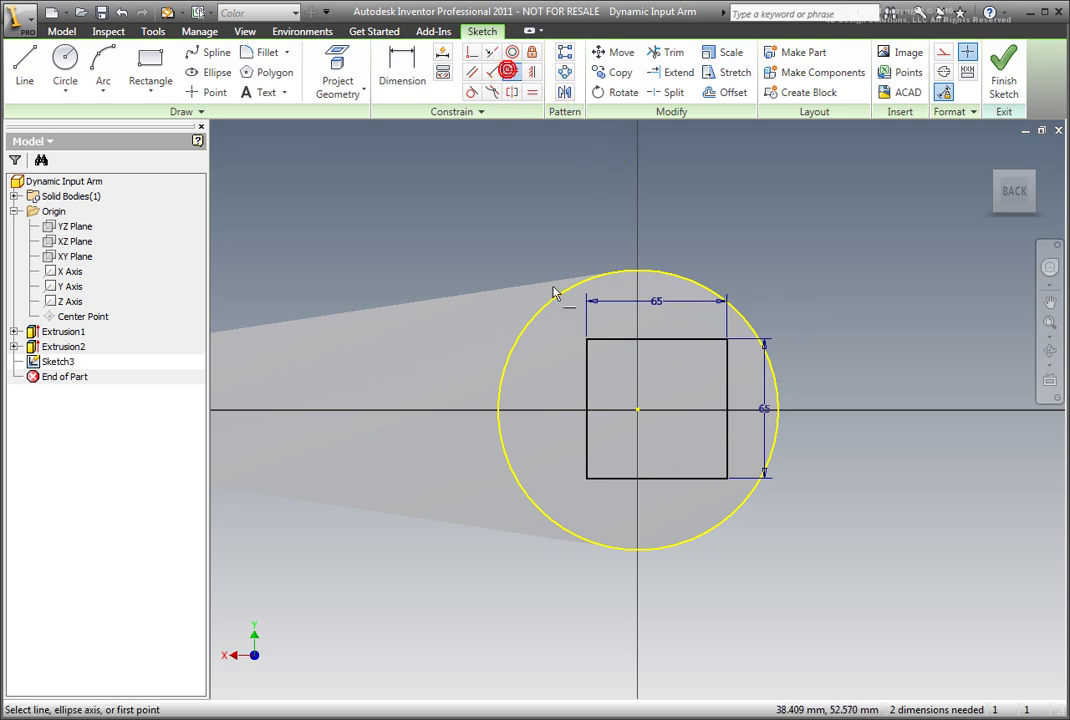
left_click(587, 409)
left_click(638, 410)
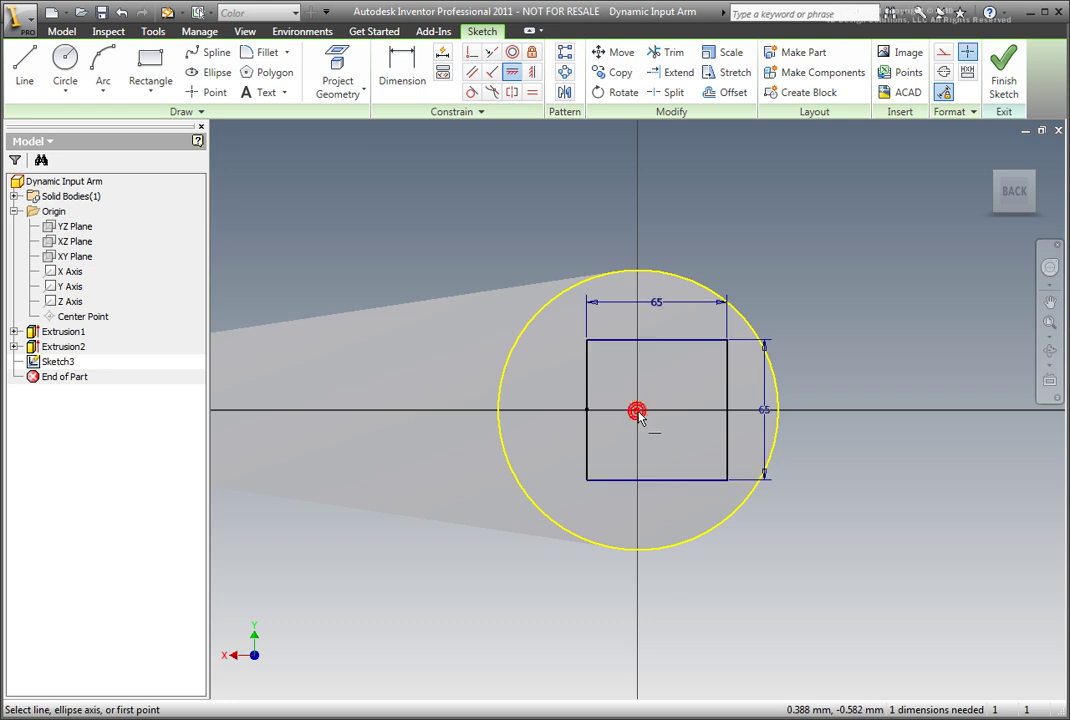
left_click(533, 73)
left_click(657, 340)
left_click(637, 410)
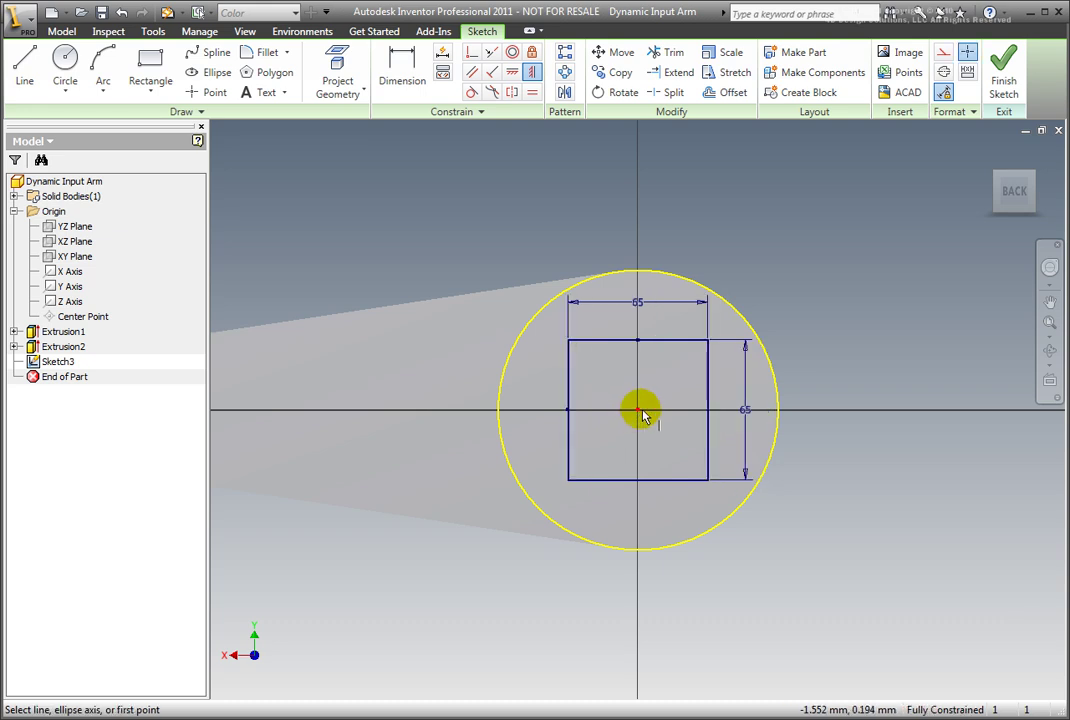
right_click(771, 279)
left_click(805, 290)
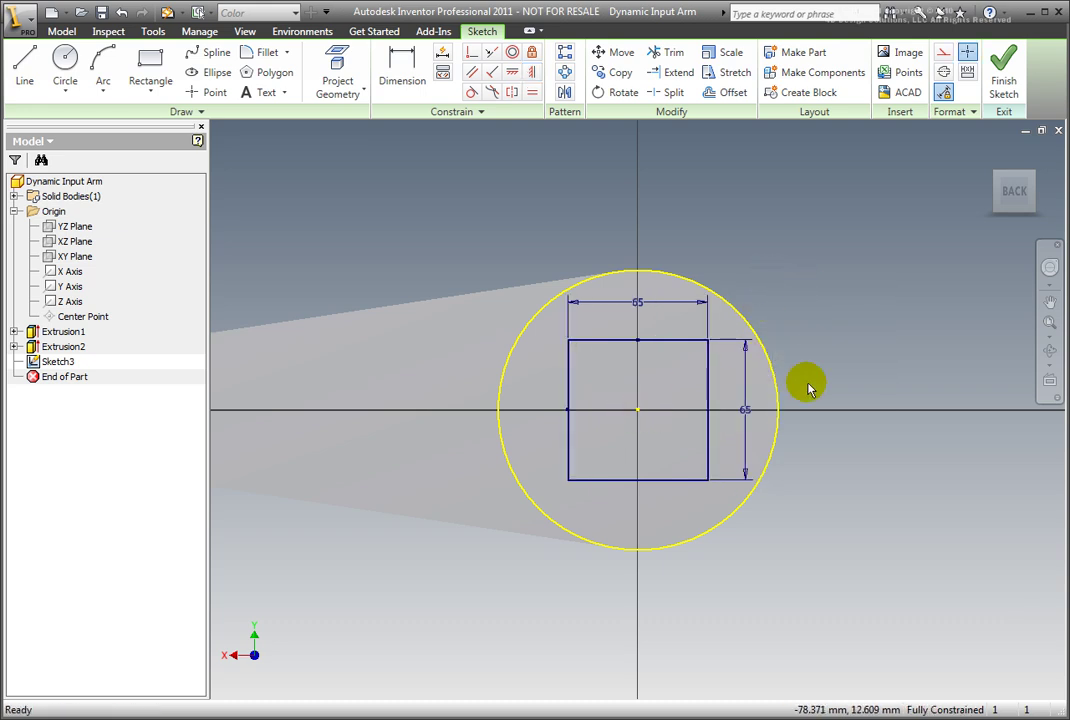
right_click(779, 619)
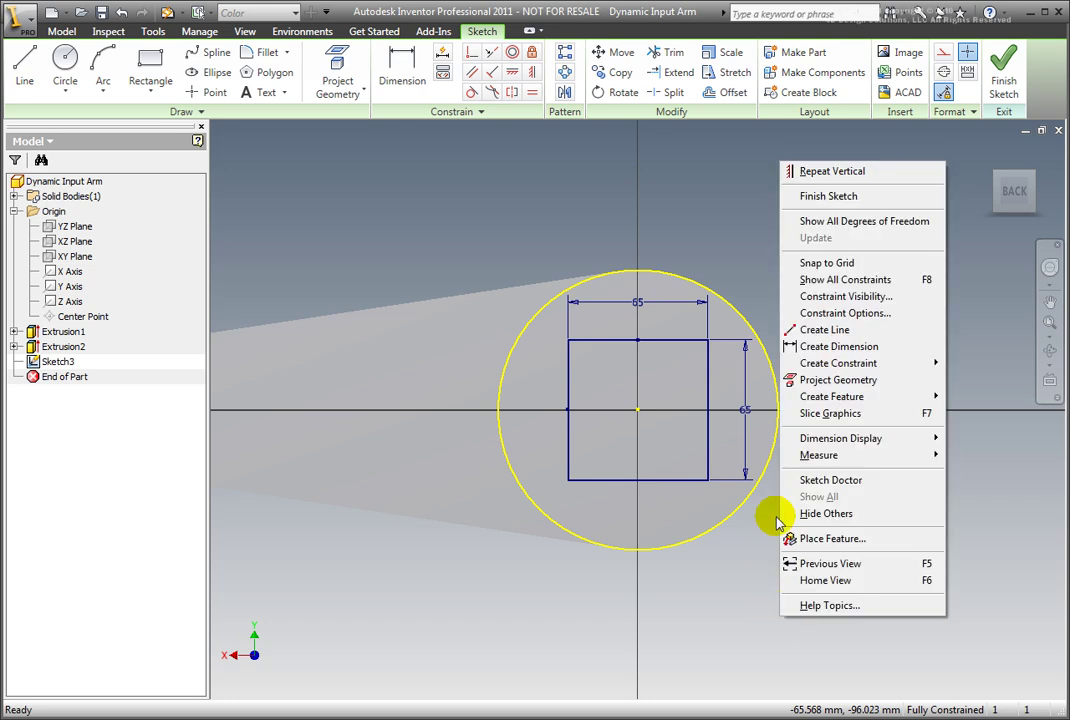
left_click(808, 195)
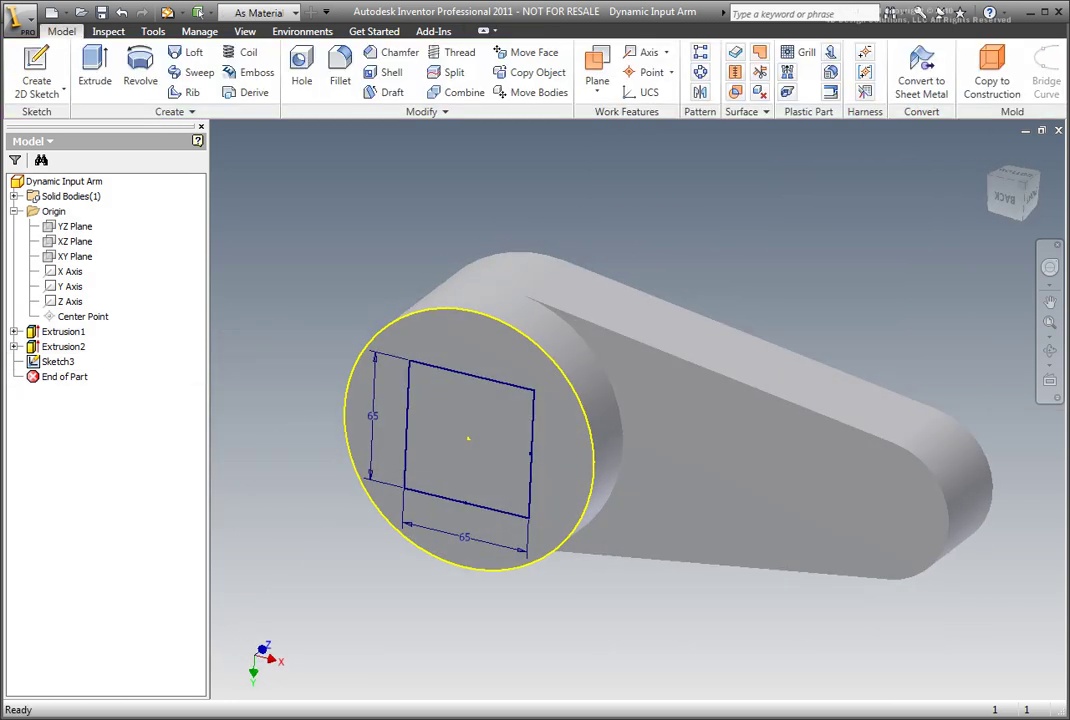
Extrude the 65 × 65 square profile as a Through All cut, leaving a square hole in the hub.
left_click(94, 70)
left_click(461, 401)
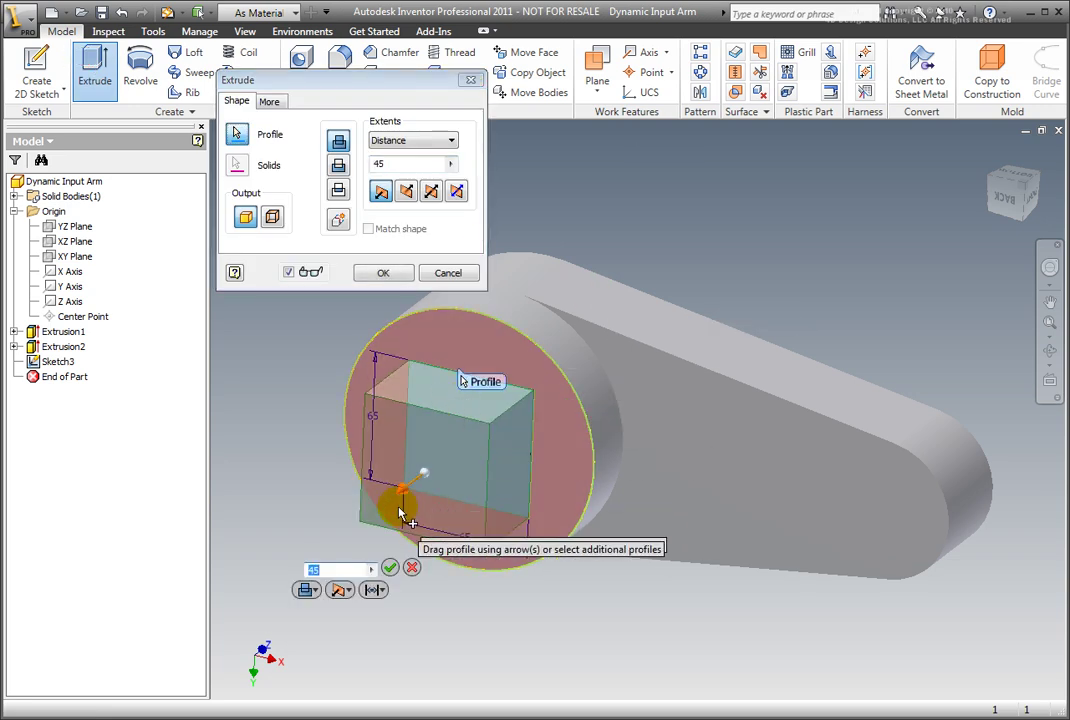
left_click(316, 591)
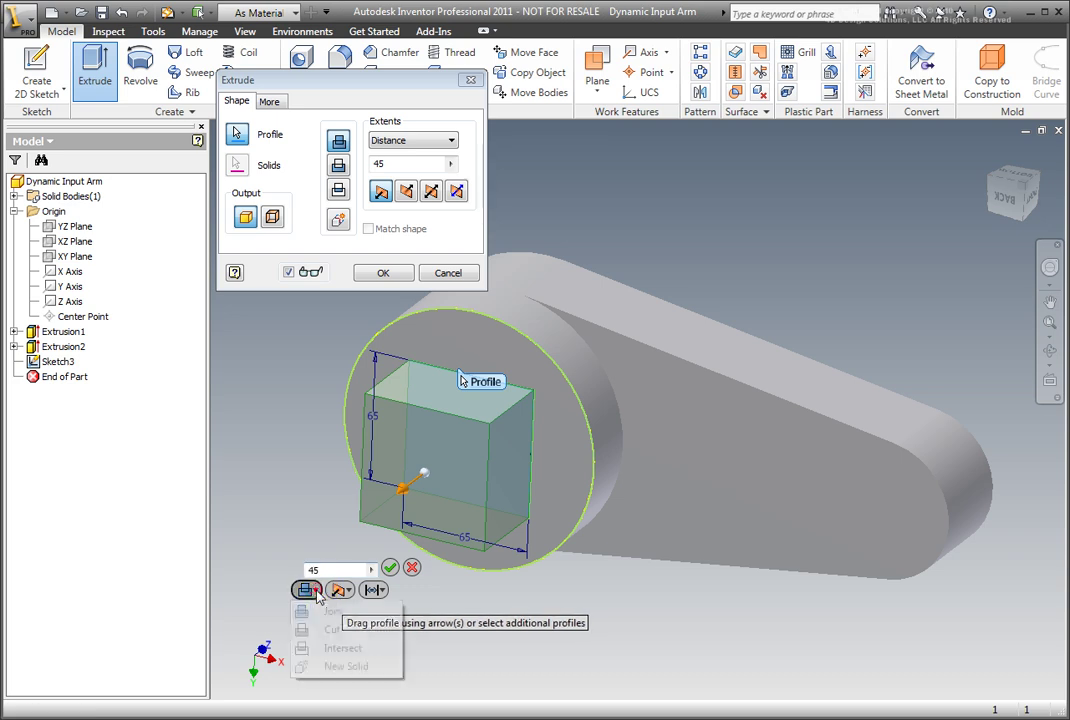
left_click(318, 631)
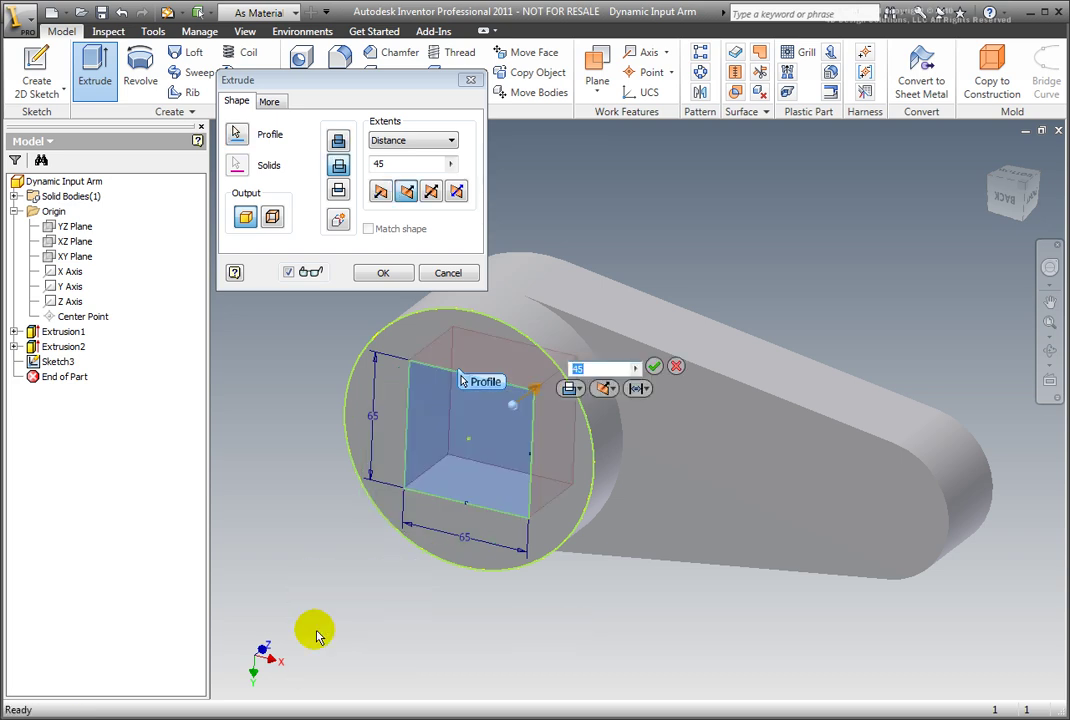
left_click(655, 392)
left_click(650, 540)
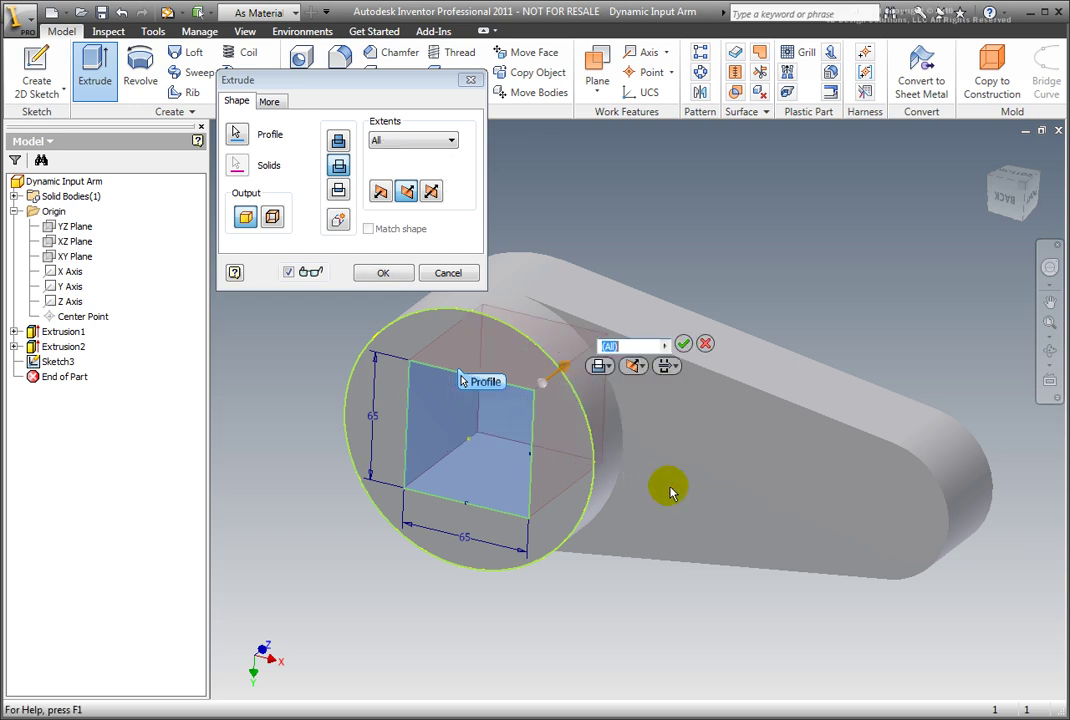
left_click(682, 343)
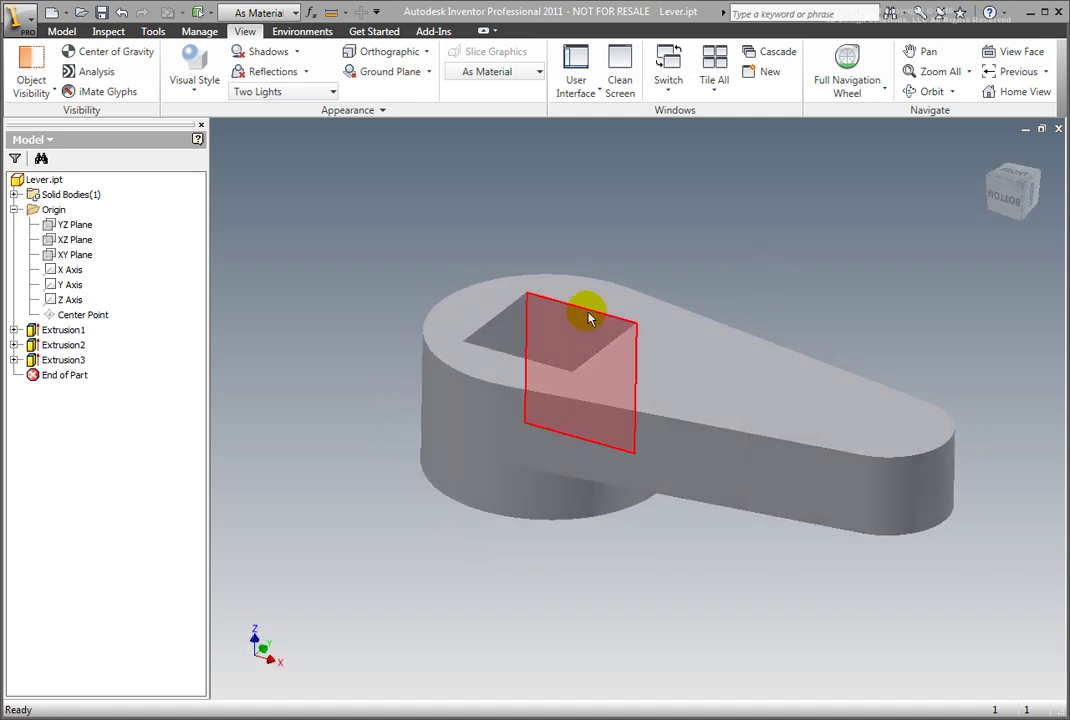
Edit Extrusion1 so the hub's lower side extends 39 mm with a 20° outward taper.
left_click(463, 387)
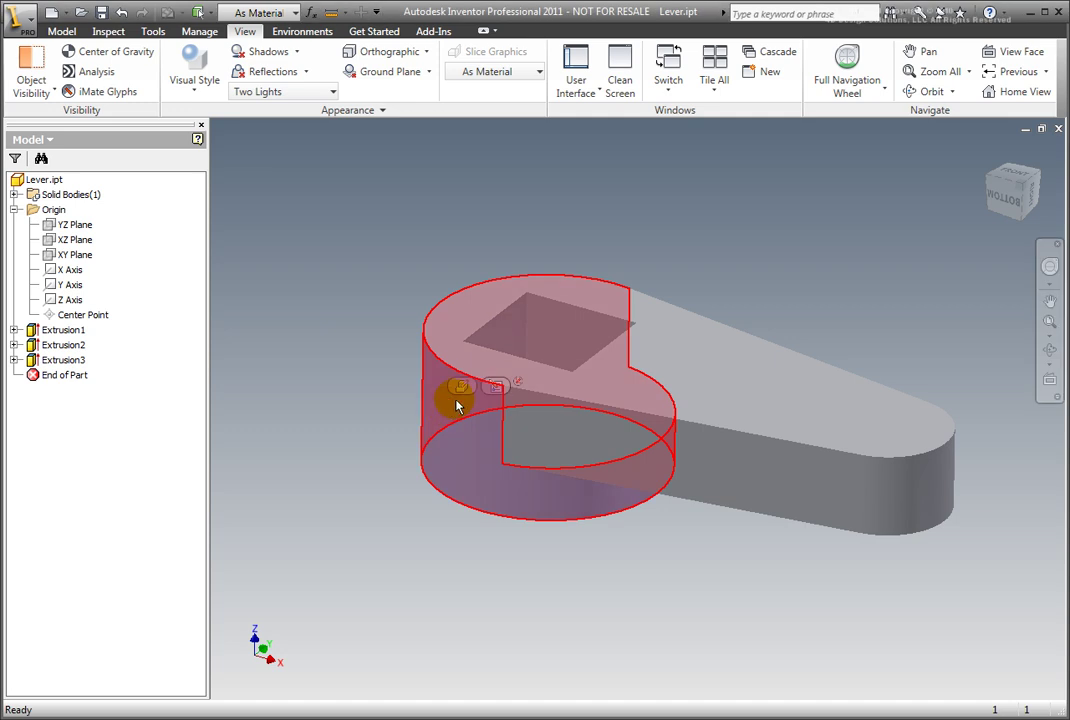
left_click(461, 386)
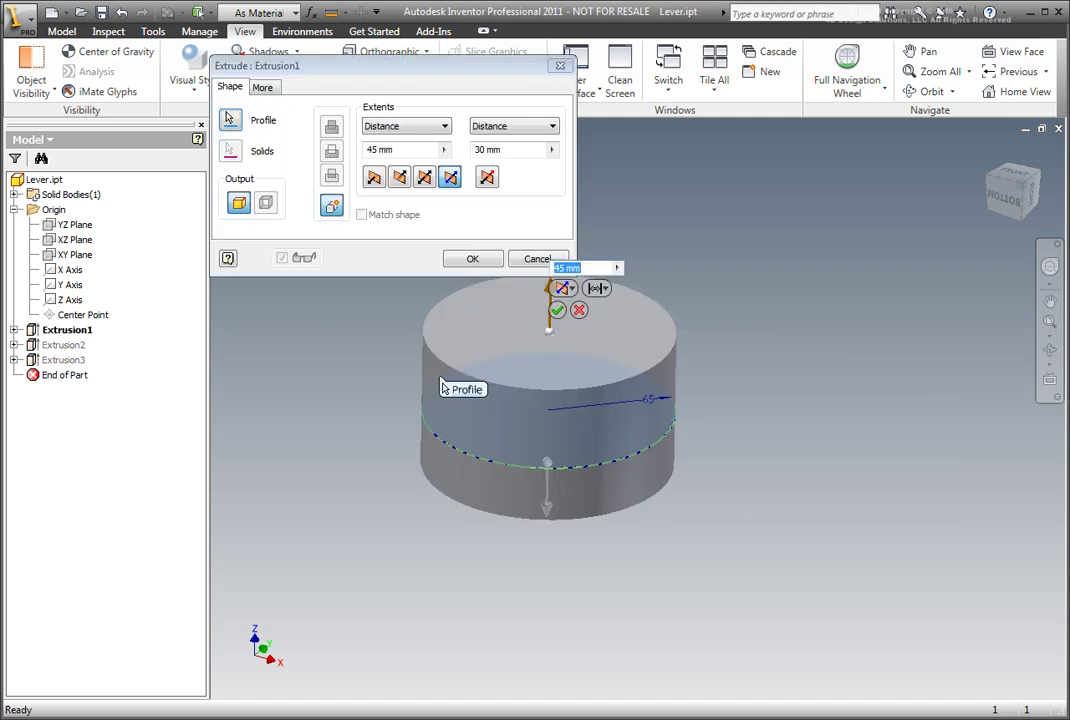
left_click_drag(548, 500, 548, 515)
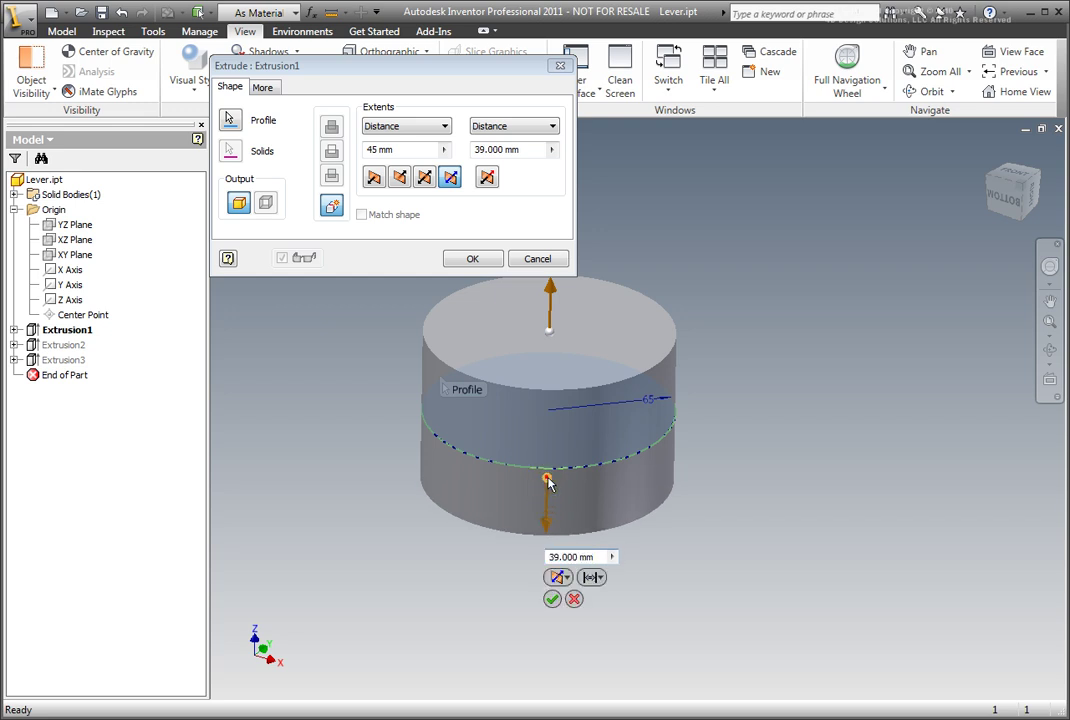
left_click(550, 485)
left_click_drag(551, 484, 568, 471)
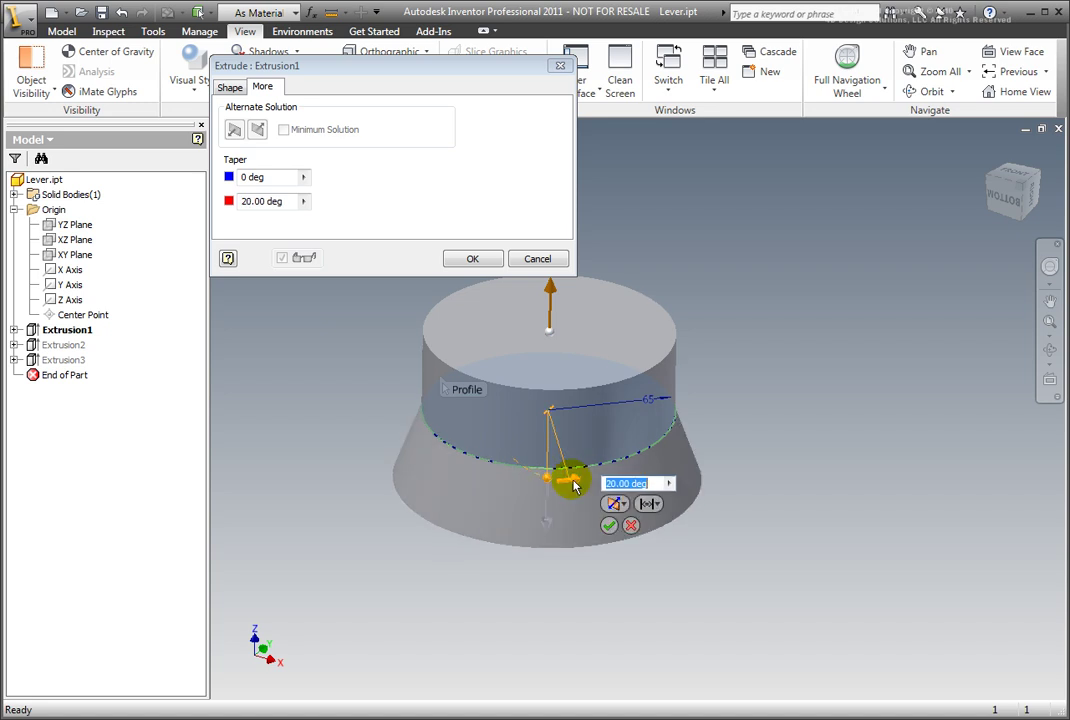
left_click(609, 527)
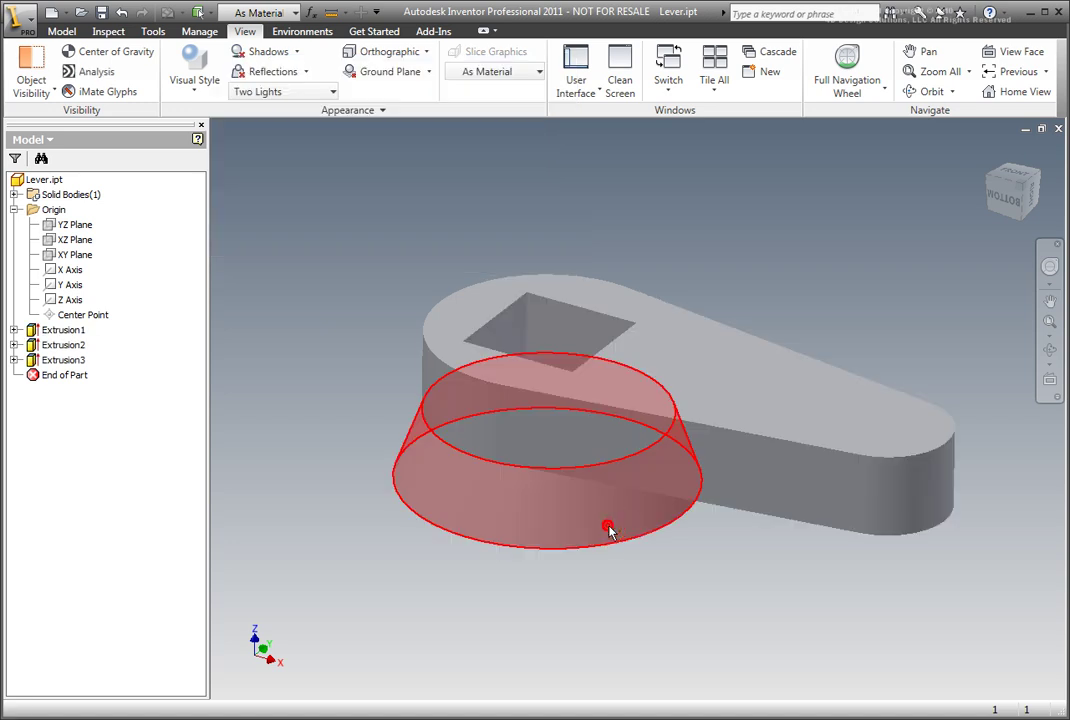
Add a small-radius fillet to the circular bottom edge of the hub's flared base.
left_click(401, 500)
left_click(417, 476)
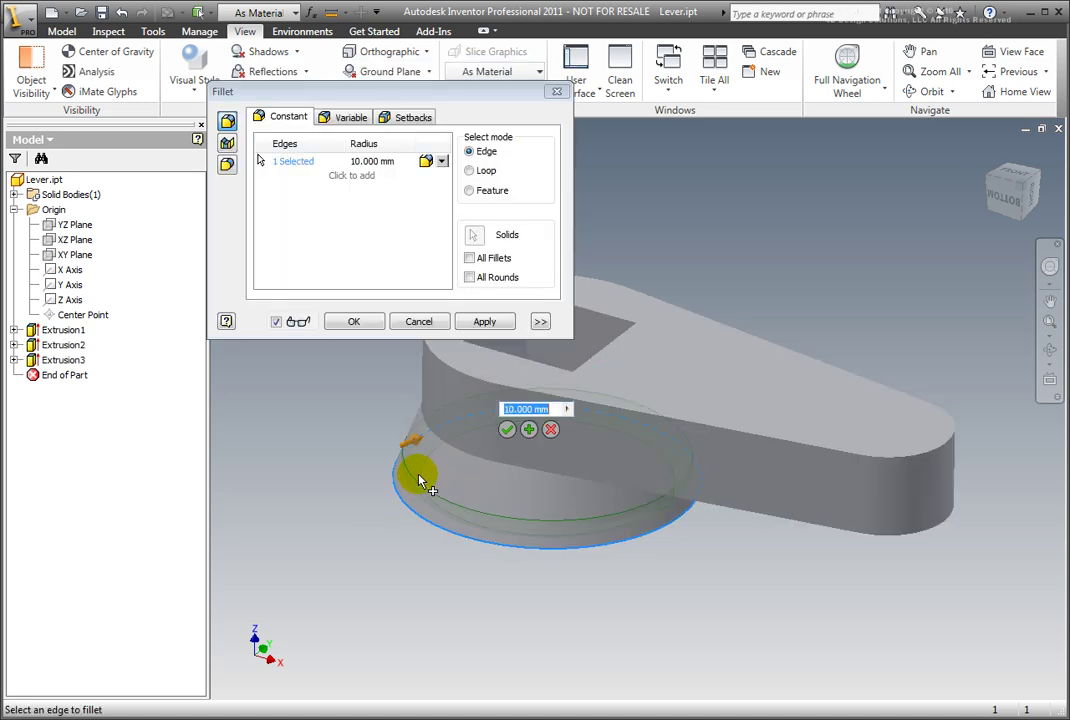
mouse_move(413, 447)
left_mouse_down()
mouse_move(425, 442)
mouse_move(386, 461)
mouse_move(408, 452)
left_mouse_up()
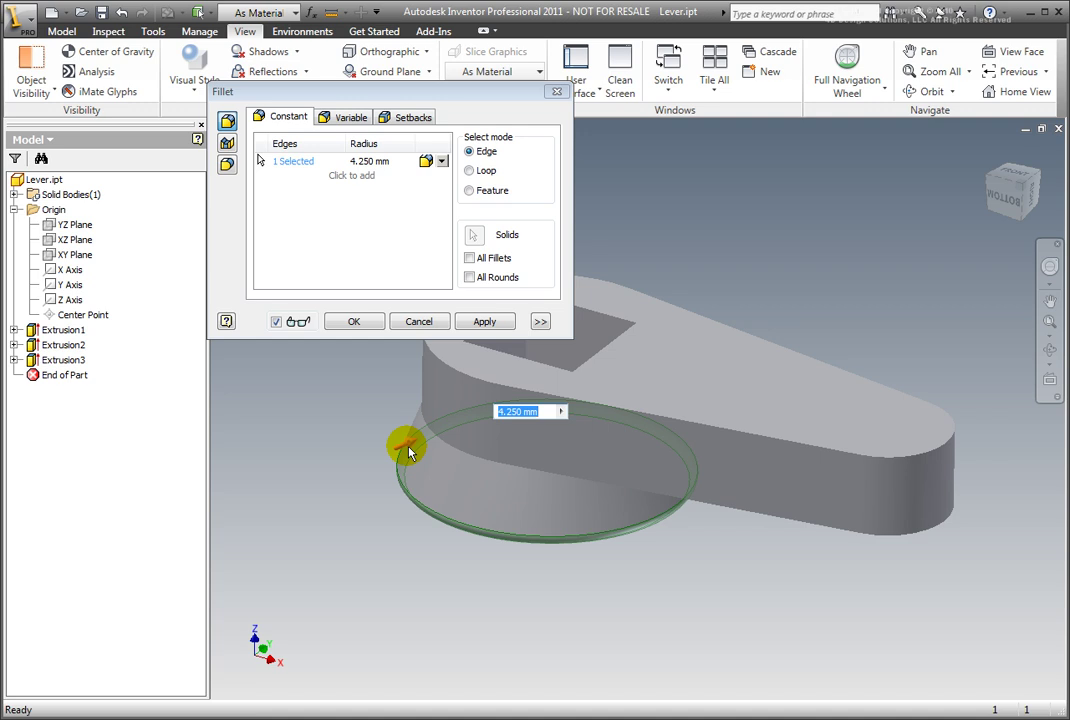
left_click(501, 432)
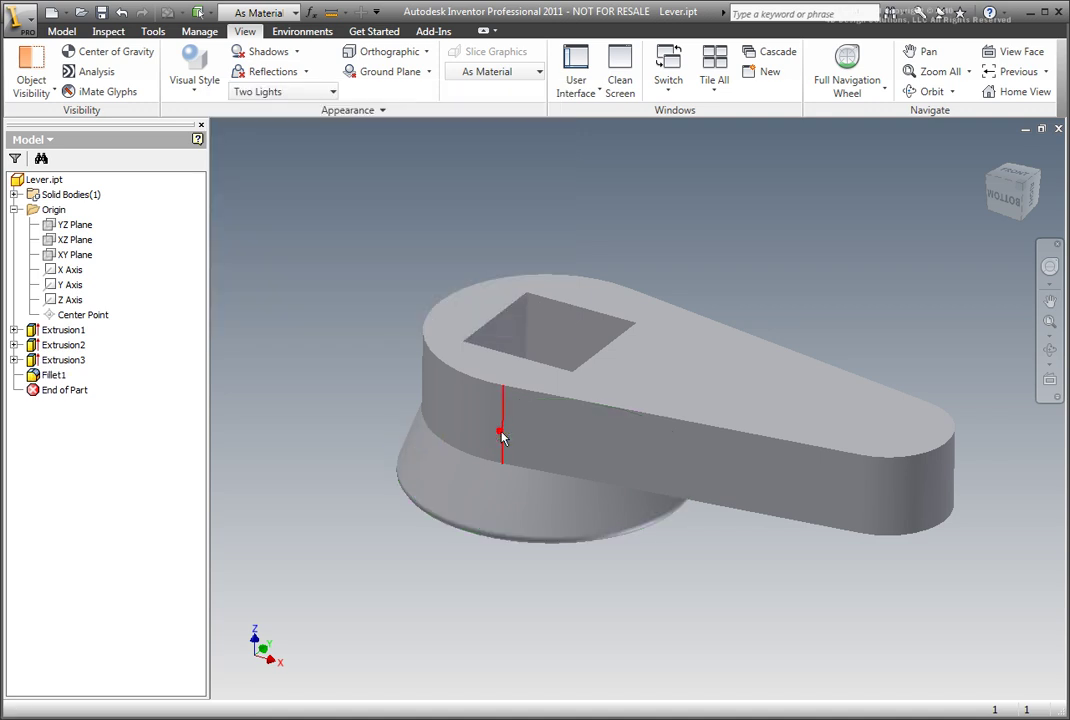